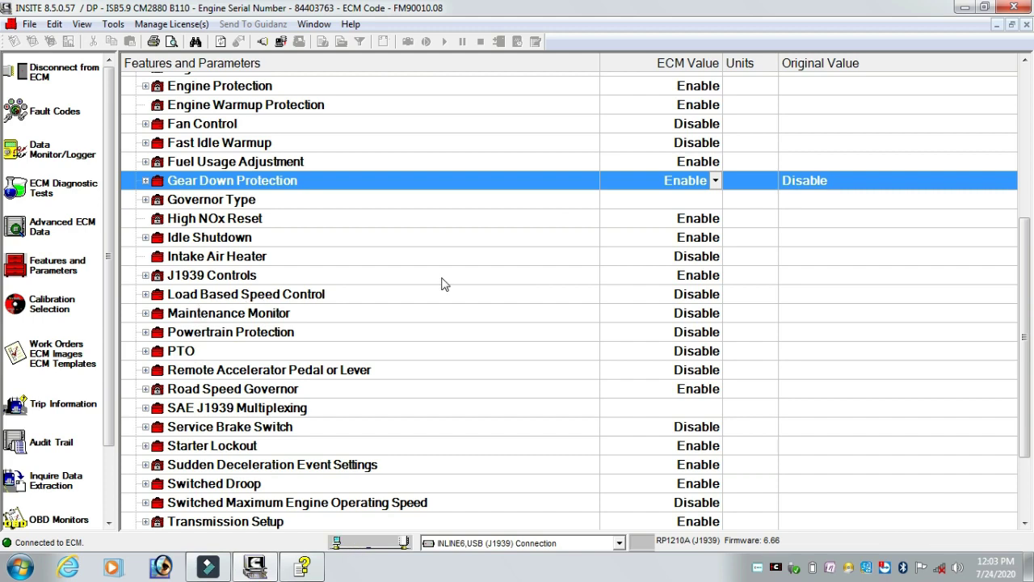
Set the Load Based Speed Control feature to Enable.
click(717, 296)
click(716, 295)
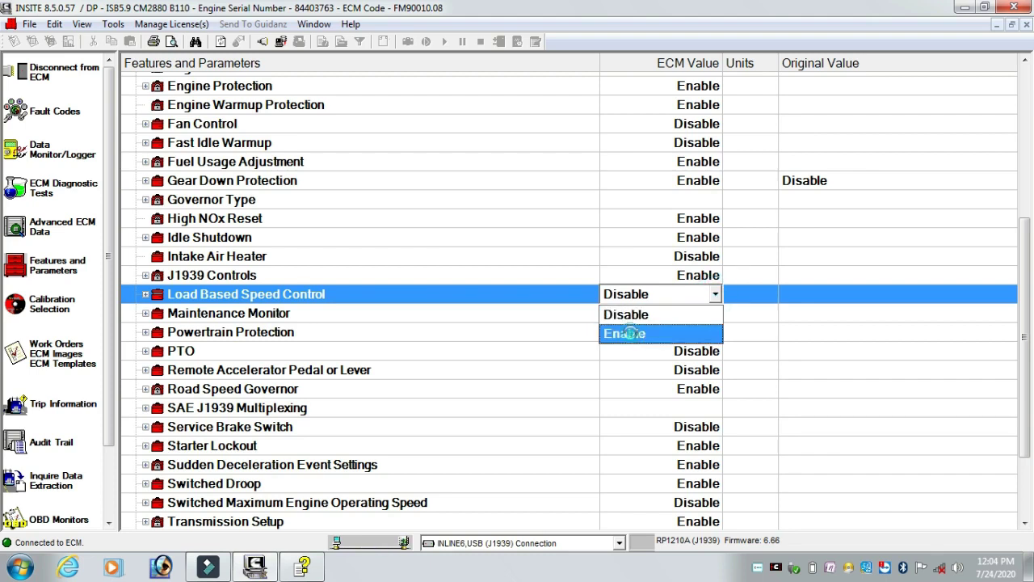
click(627, 333)
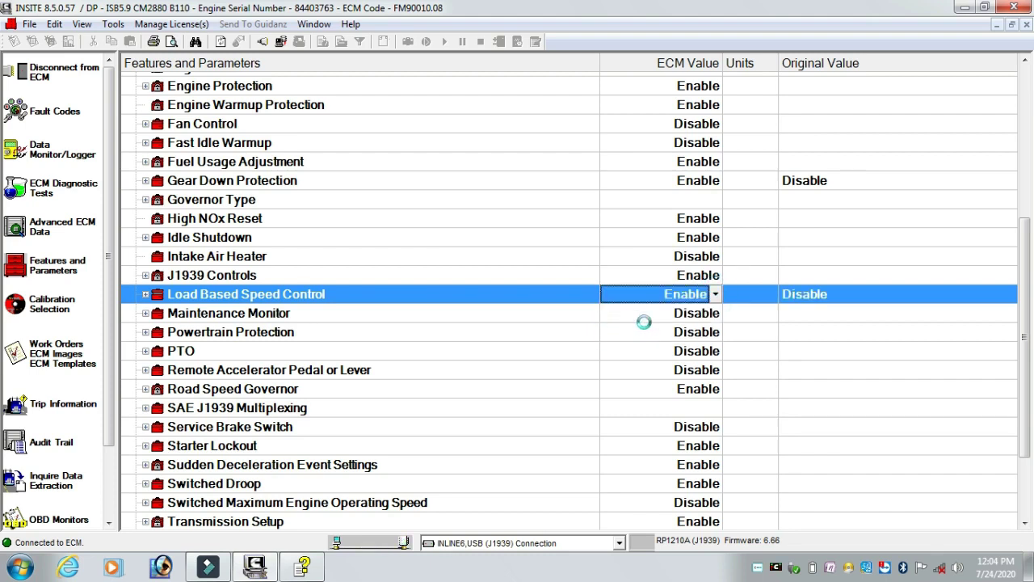
Send the changed parameters to the ECM, acknowledging the key switch off, key switch on and write completion prompts.
right_click(822, 296)
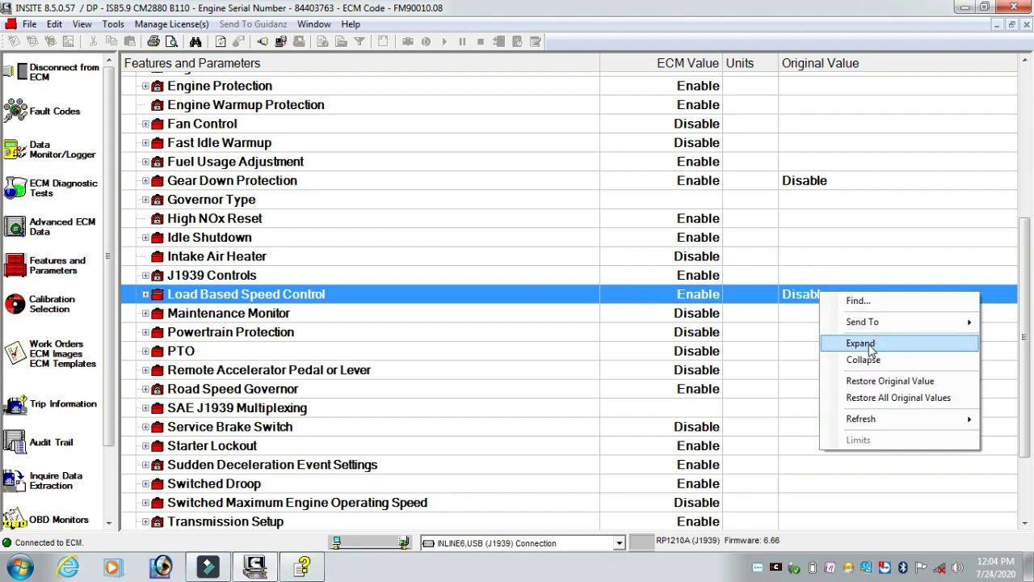
mouse_move(868, 322)
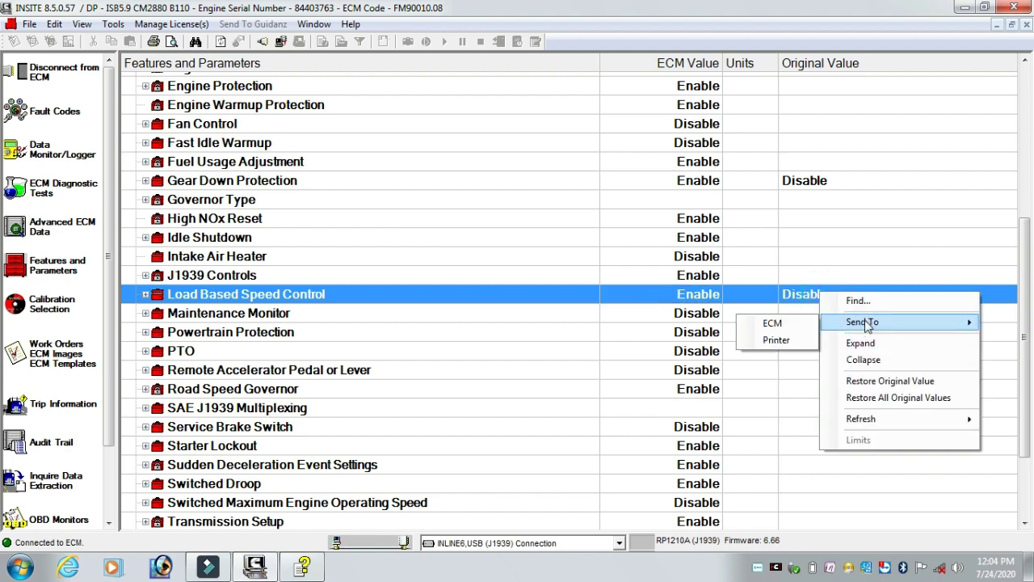
click(799, 322)
click(584, 339)
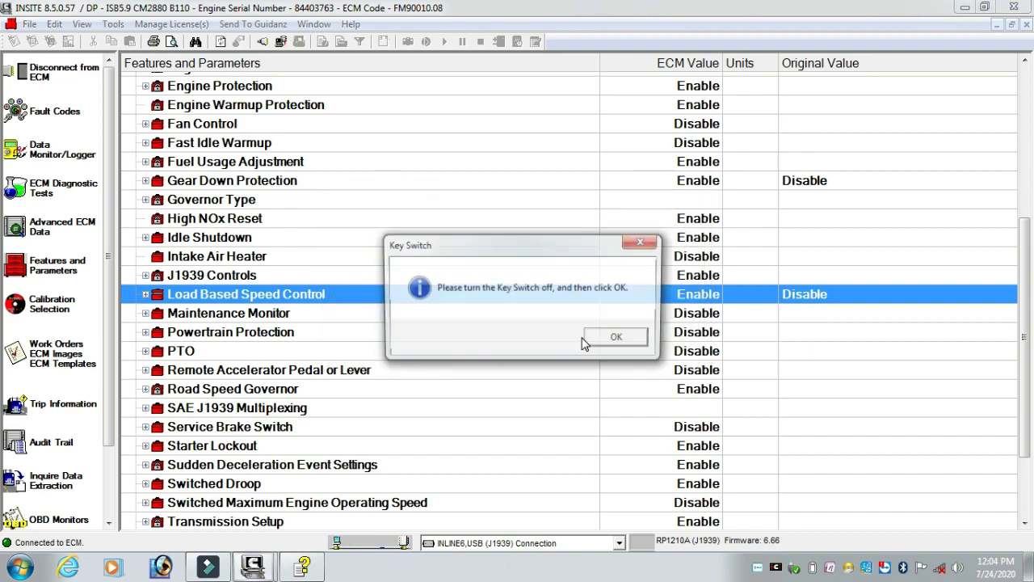
click(613, 340)
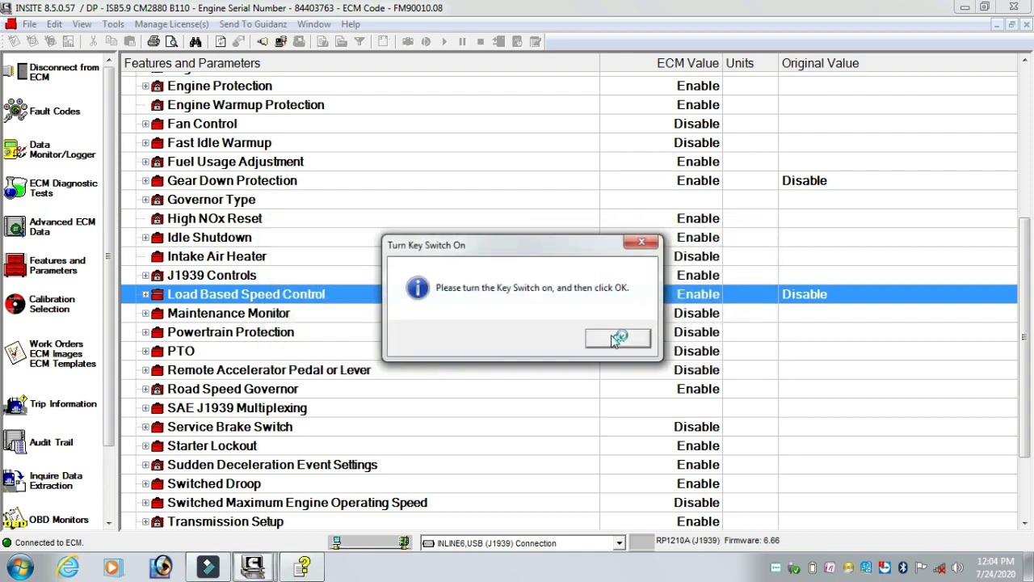
click(620, 339)
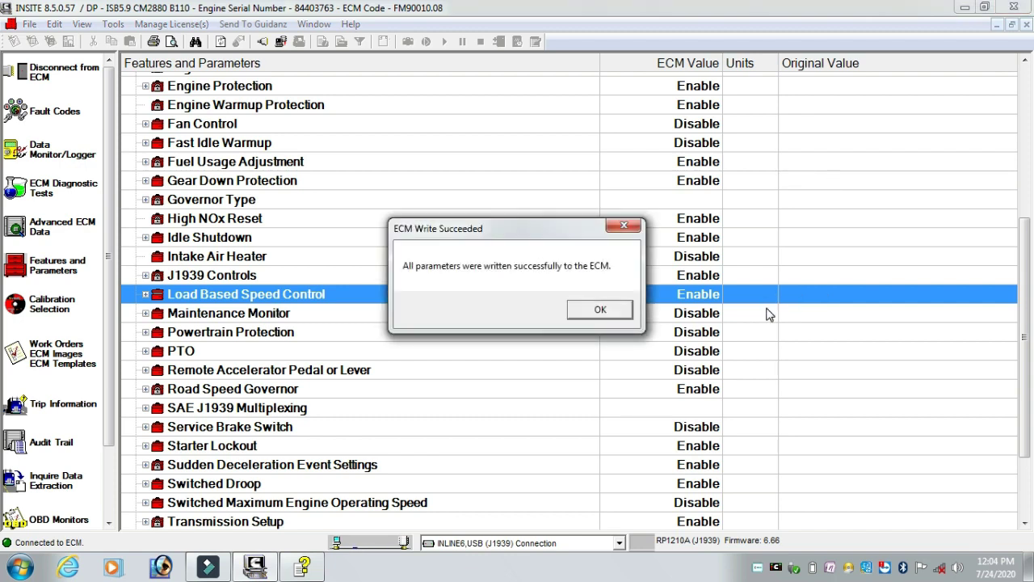
click(605, 307)
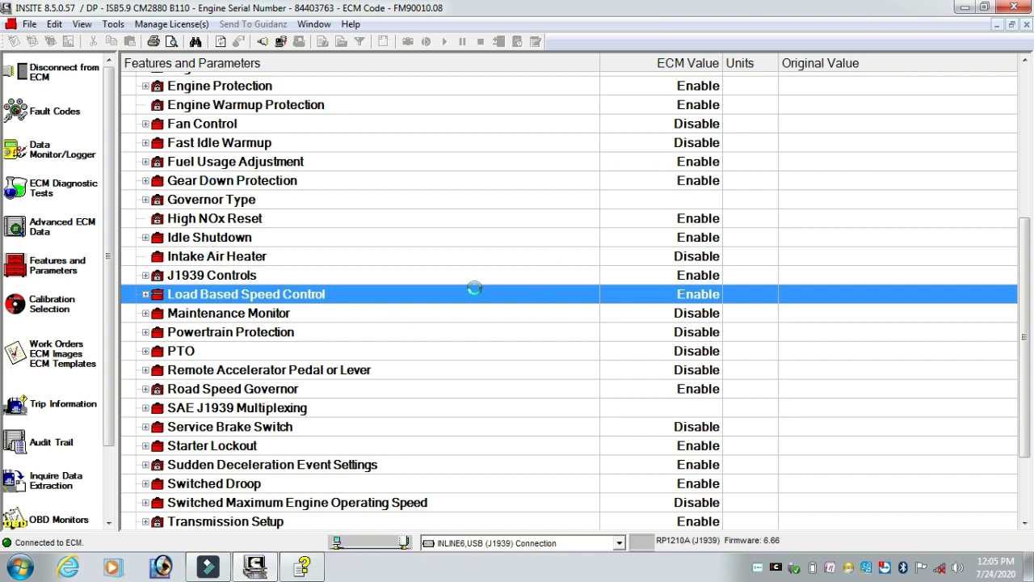
Expand Gear Down Protection and check the parameter limits of Gear Down Maximum Vehicle Speed (Heavy Engine Load).
click(145, 181)
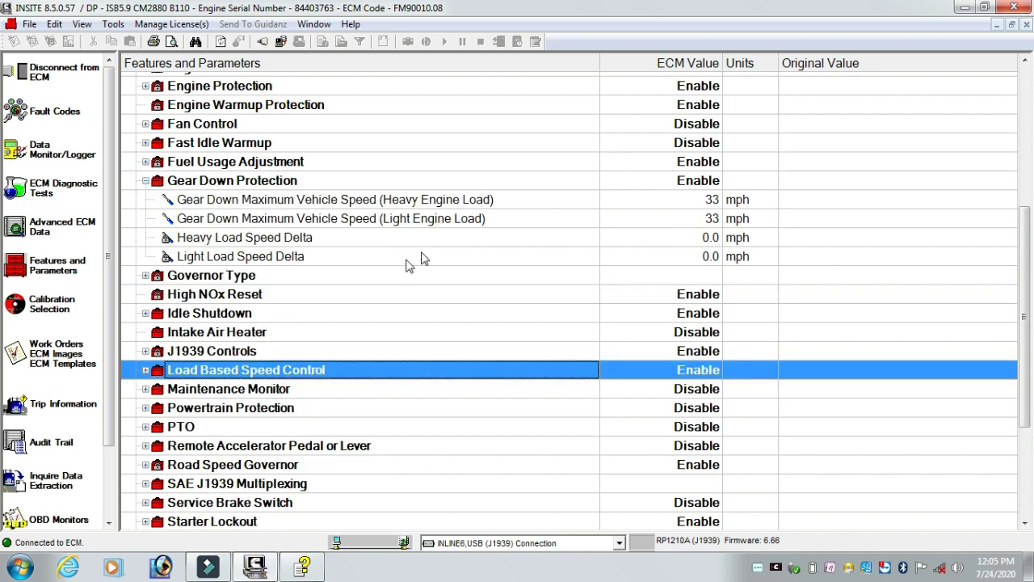
right_click(704, 204)
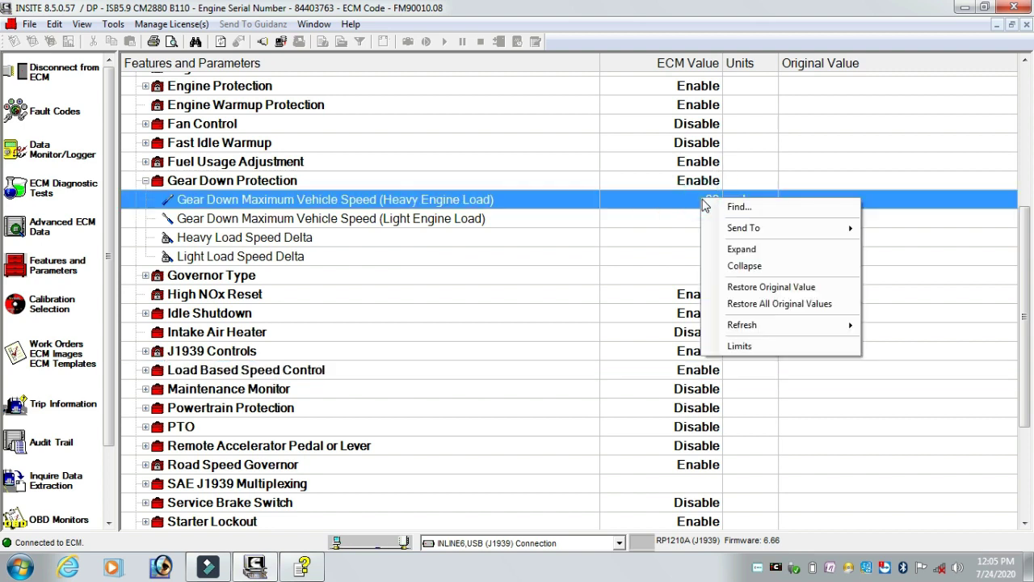
click(744, 345)
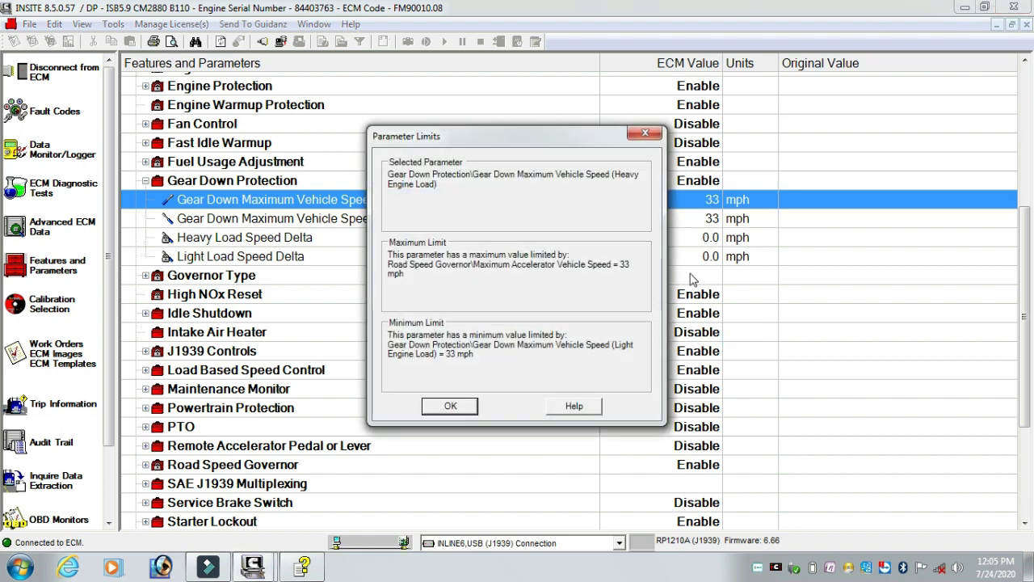
click(649, 132)
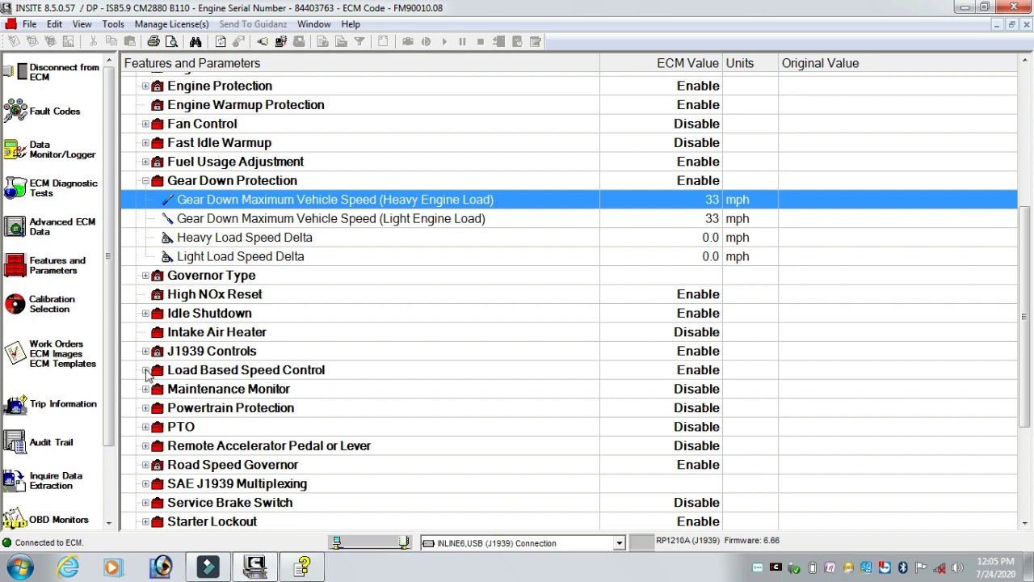
Check the Load Based Speed Control entry, collapse Gear Down Protection and review the full list of features and parameters.
click(146, 370)
click(146, 369)
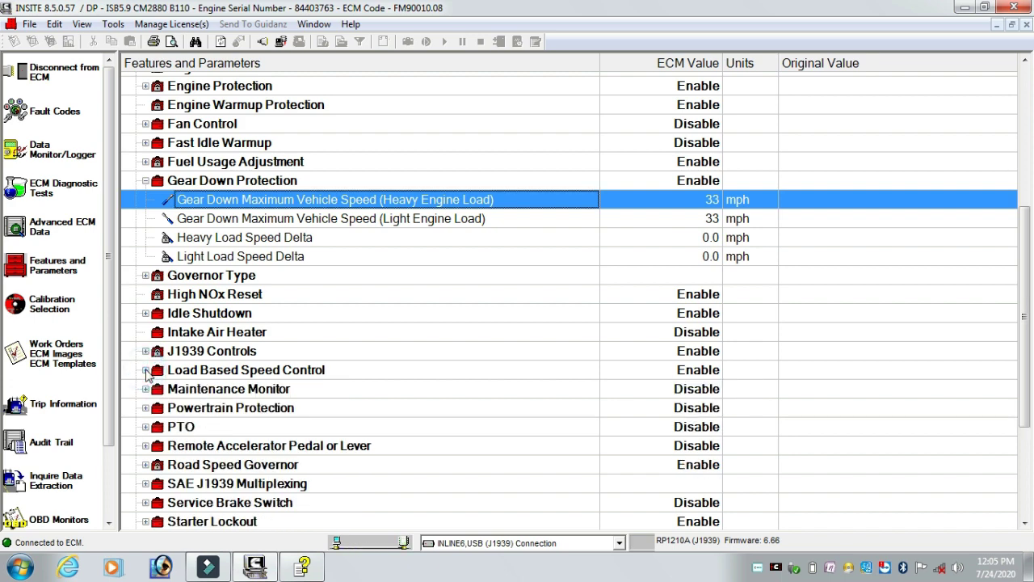
click(145, 181)
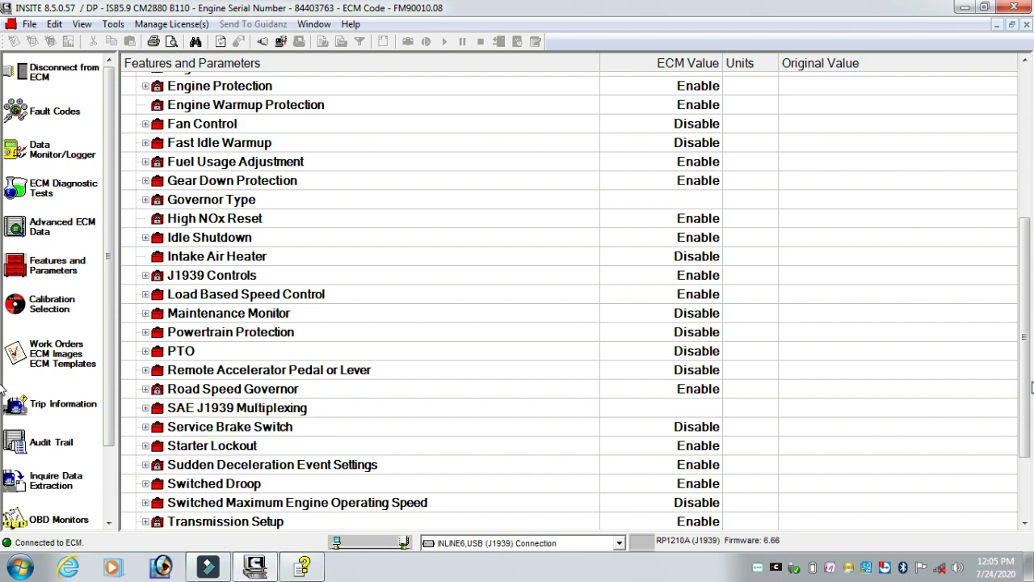
drag(1028, 395, 1028, 524)
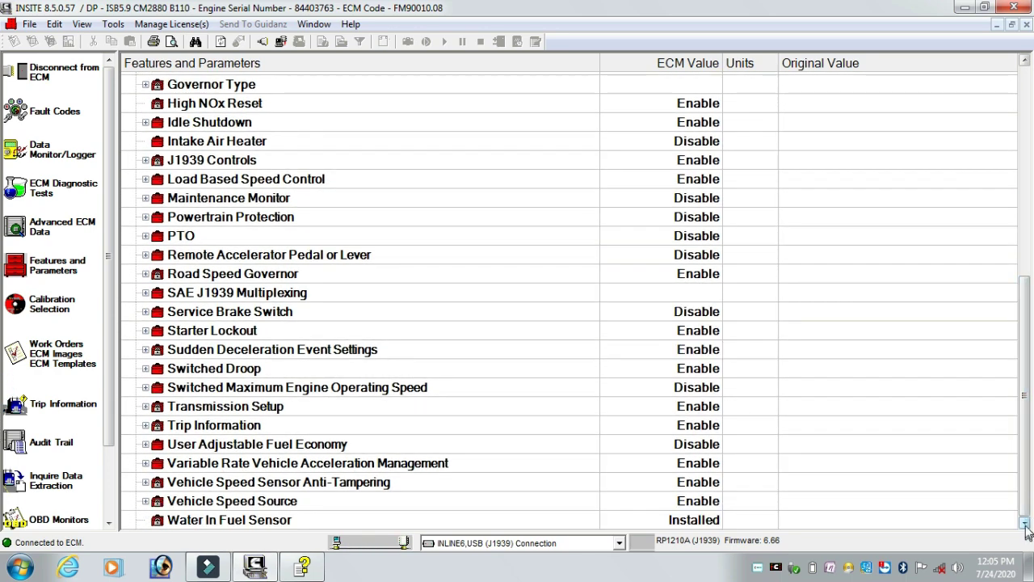
drag(1019, 488, 1033, 274)
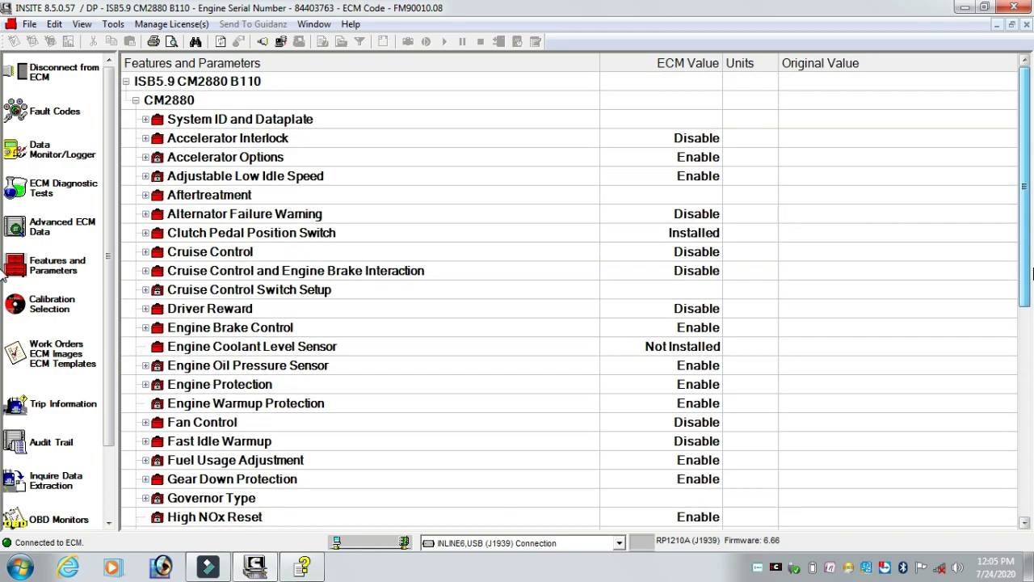
Try to open the trip information from Features and Parameters and dismiss the ECM connection error.
click(53, 278)
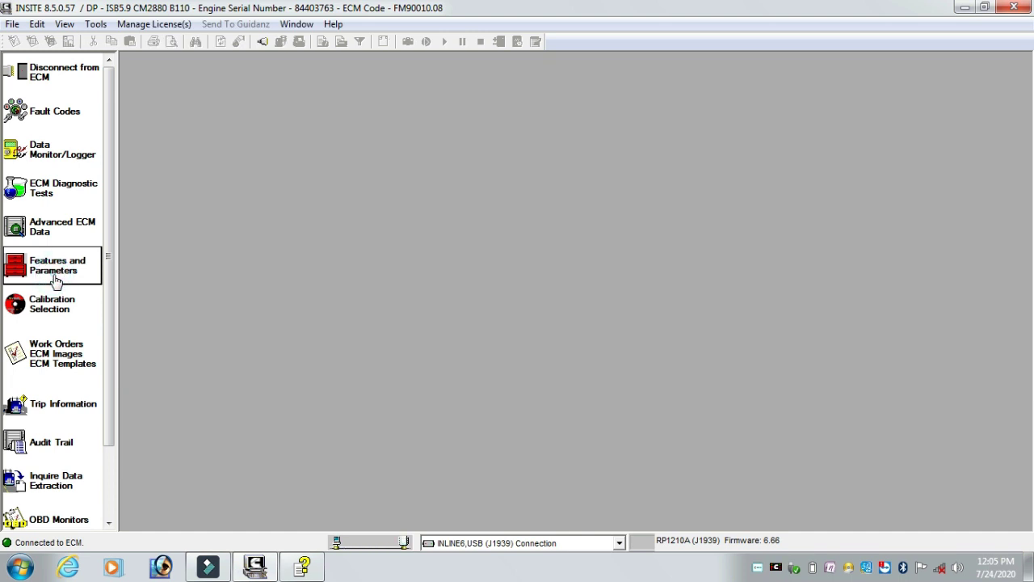
click(36, 418)
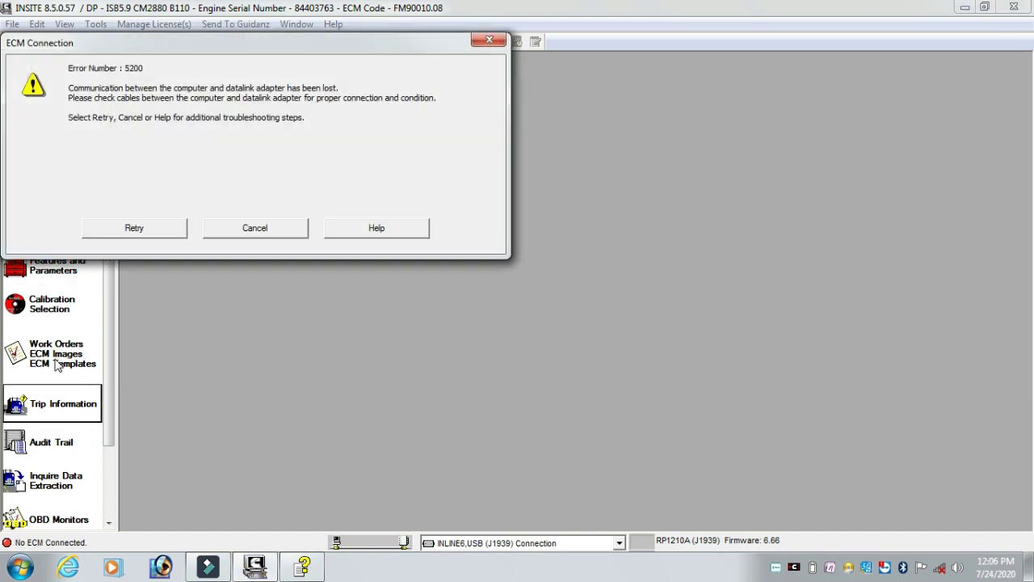
click(489, 39)
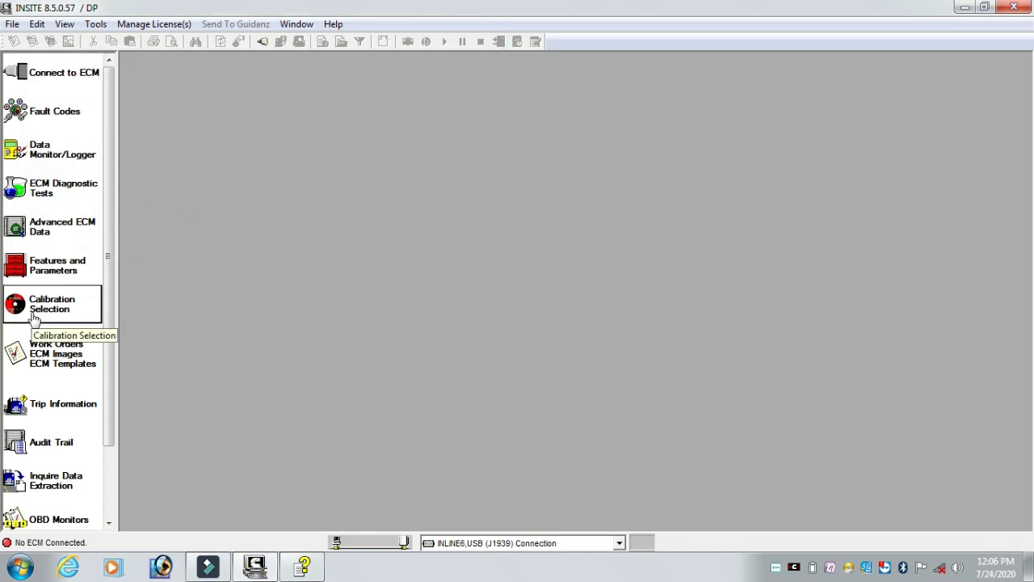
Open the list of work orders and ECM images and look through the stored work orders.
click(43, 362)
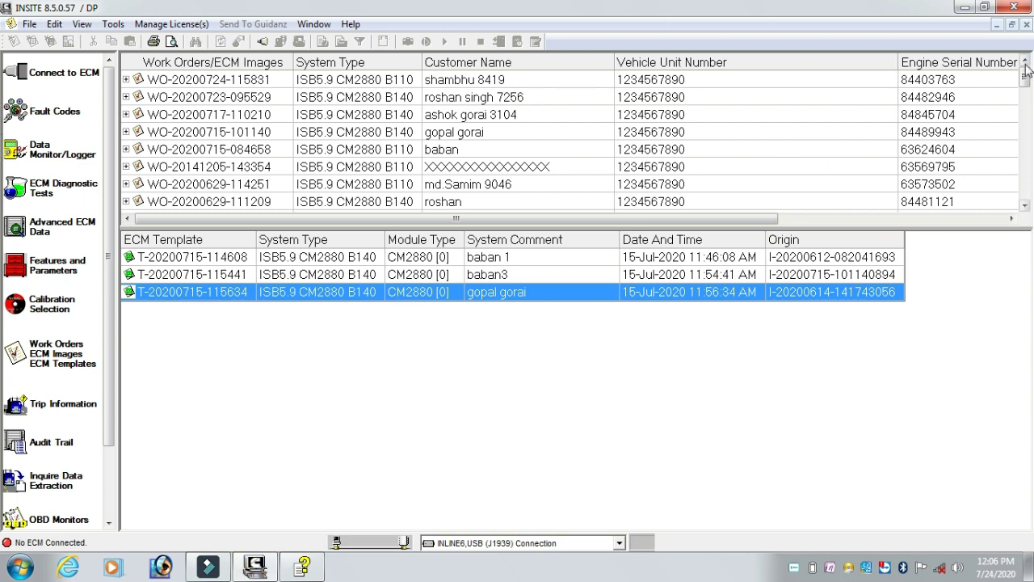
drag(1026, 75, 1028, 194)
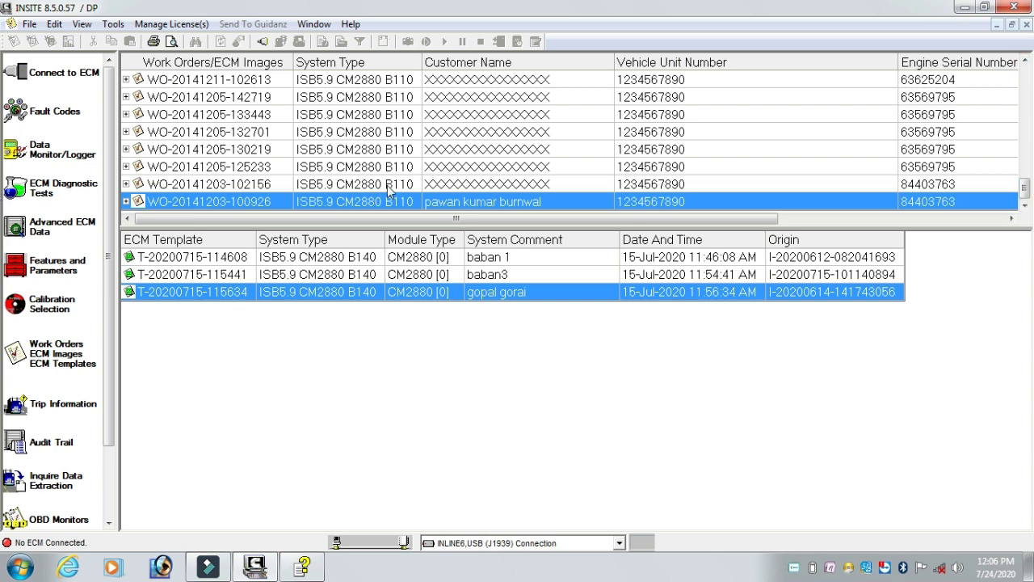
click(1025, 63)
click(1025, 63)
click(1024, 63)
click(1025, 63)
click(1025, 63)
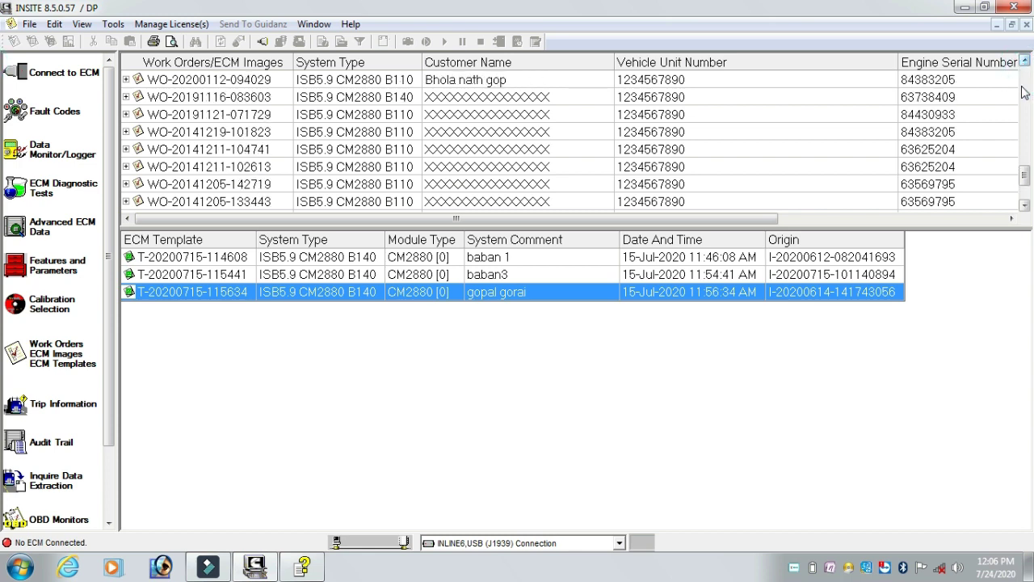
click(1025, 205)
click(1025, 206)
click(1025, 207)
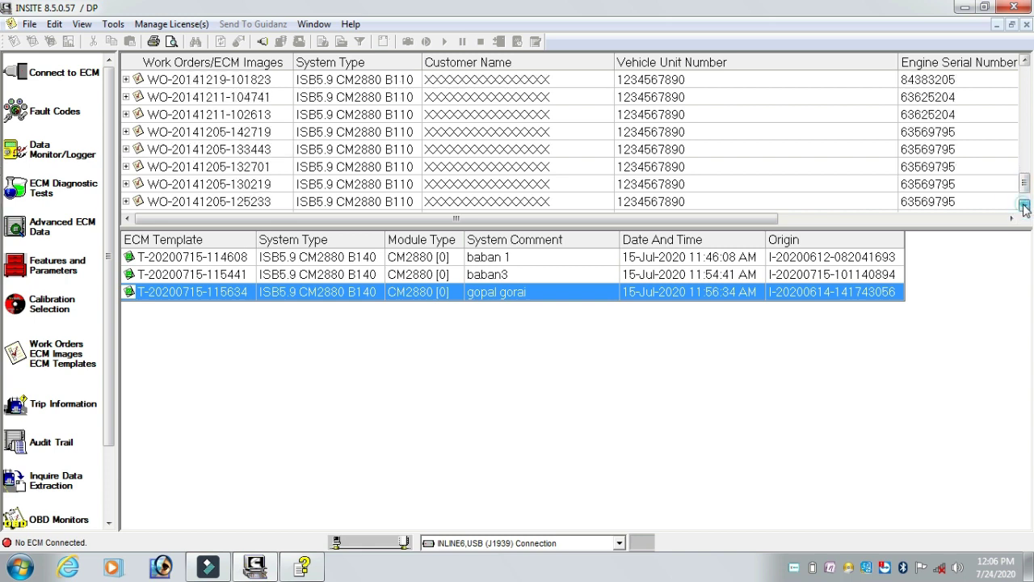
click(1025, 207)
click(1025, 207)
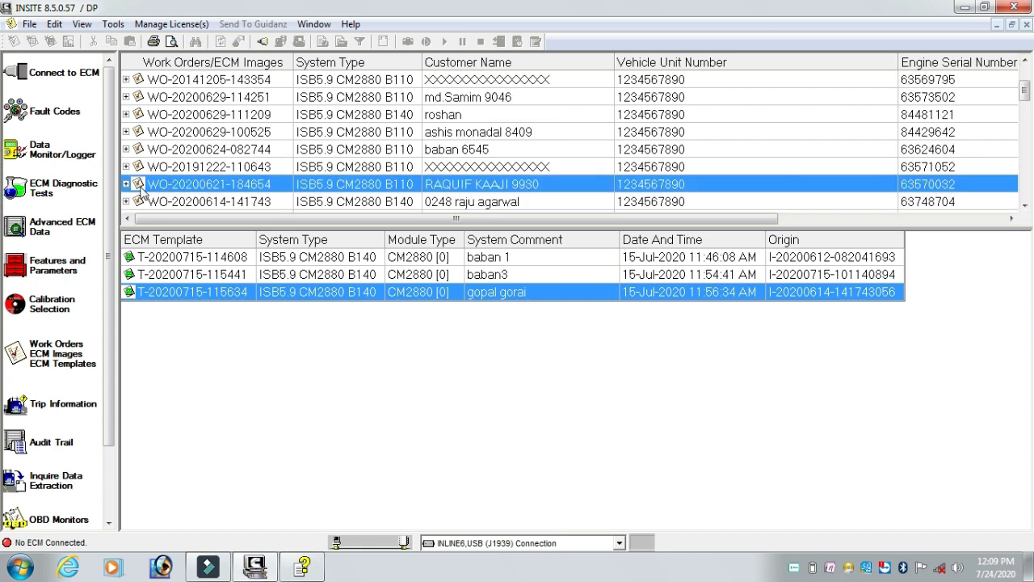
Expand the ISB5.9 CM2880 B110 work order dated 21 June 2020 down to its initial ECM image.
double_click(151, 186)
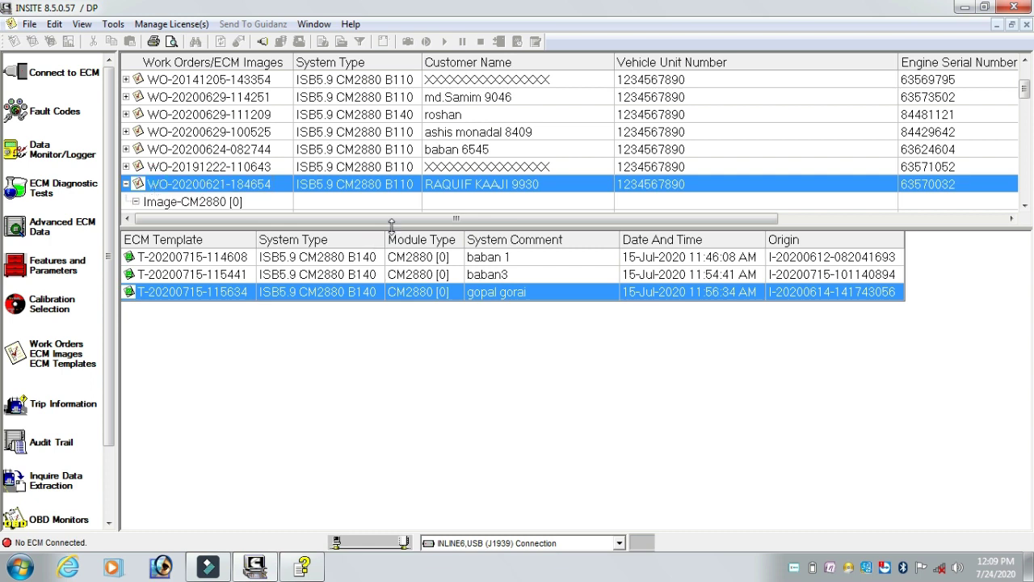
click(1025, 205)
click(1025, 207)
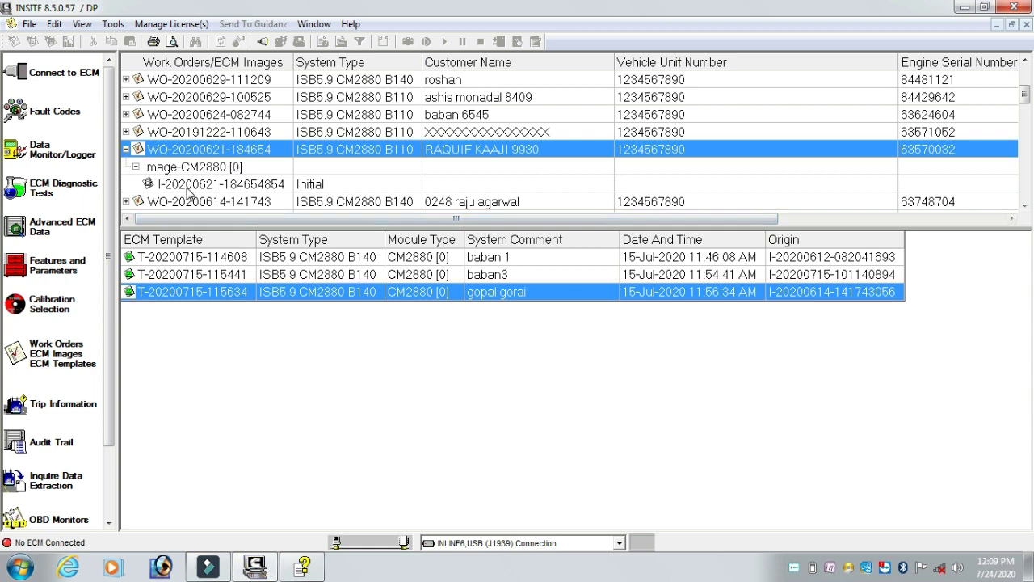
Convert the work order's initial image to an ECM template, with the customer's name followed by 9930 as the system comment.
click(188, 187)
right_click(187, 187)
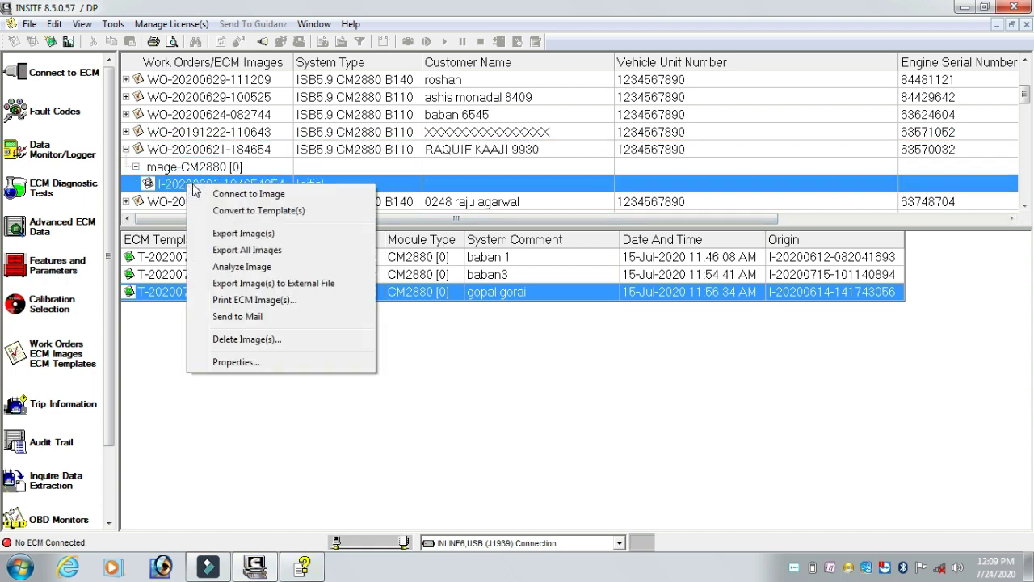
click(250, 211)
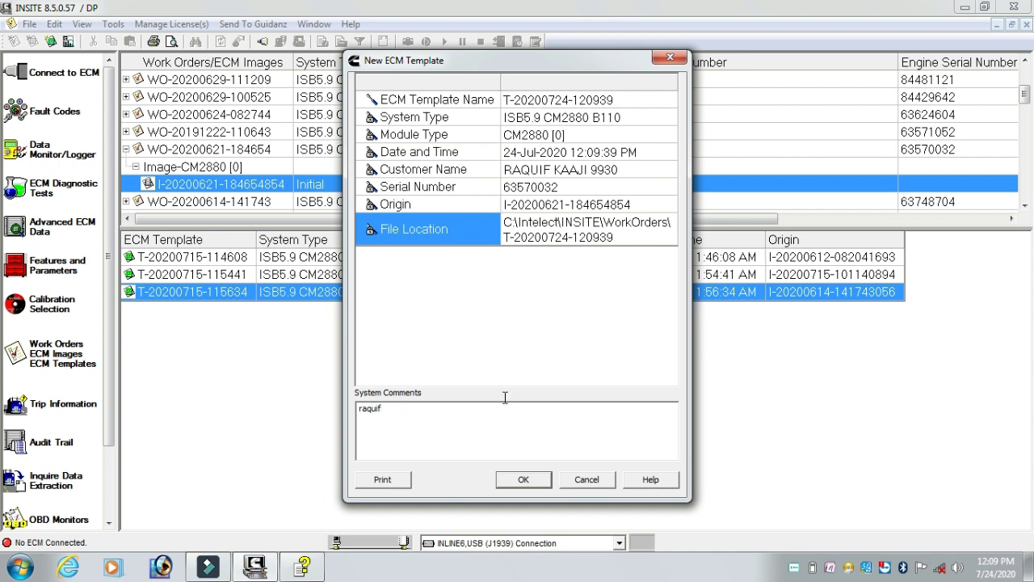
click(524, 481)
text(9930)
click(523, 481)
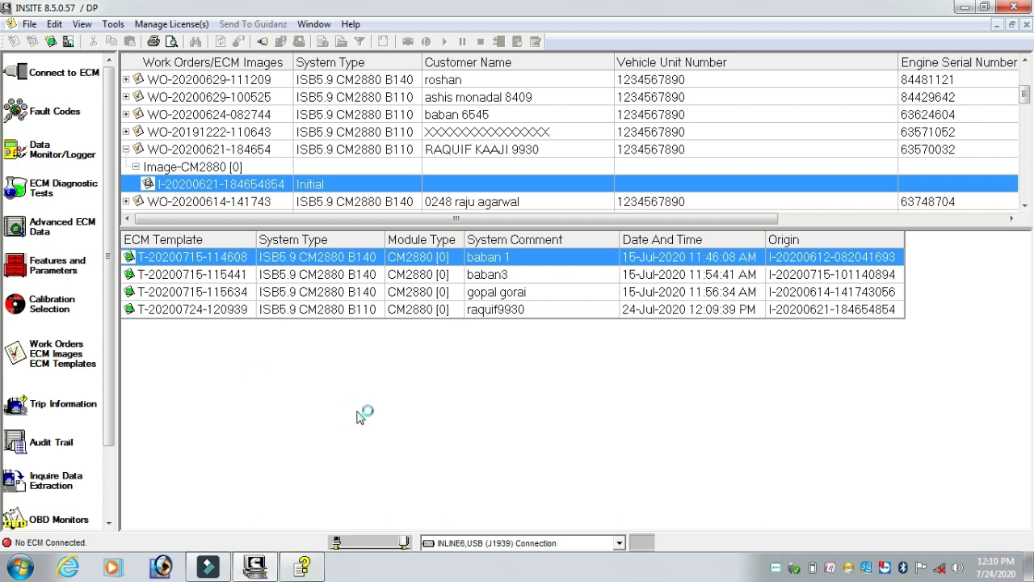
Connect to the ECM through INLINE6,USB (J1939) with security type None and dismiss the work order activation dialog.
click(619, 543)
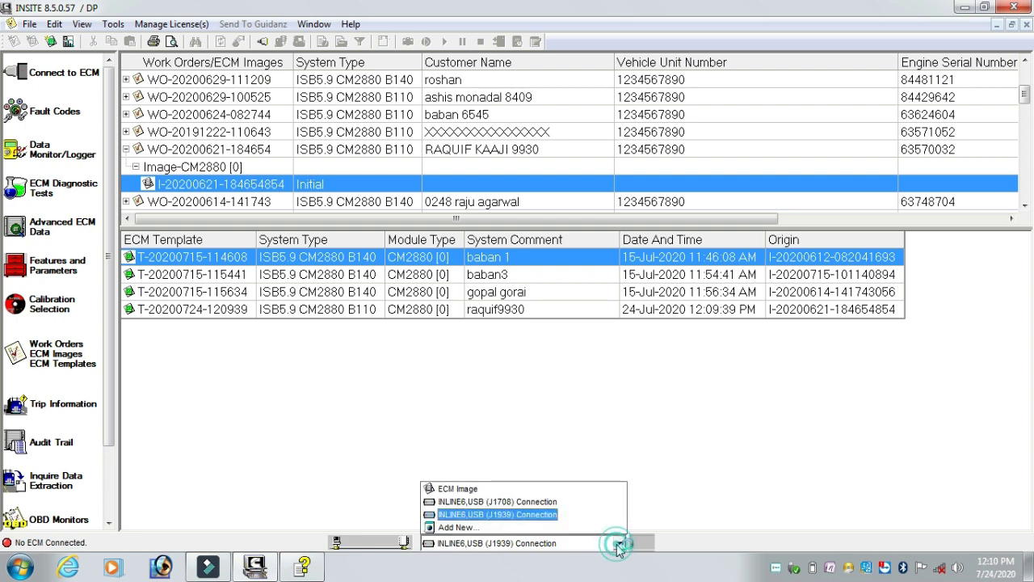
click(545, 515)
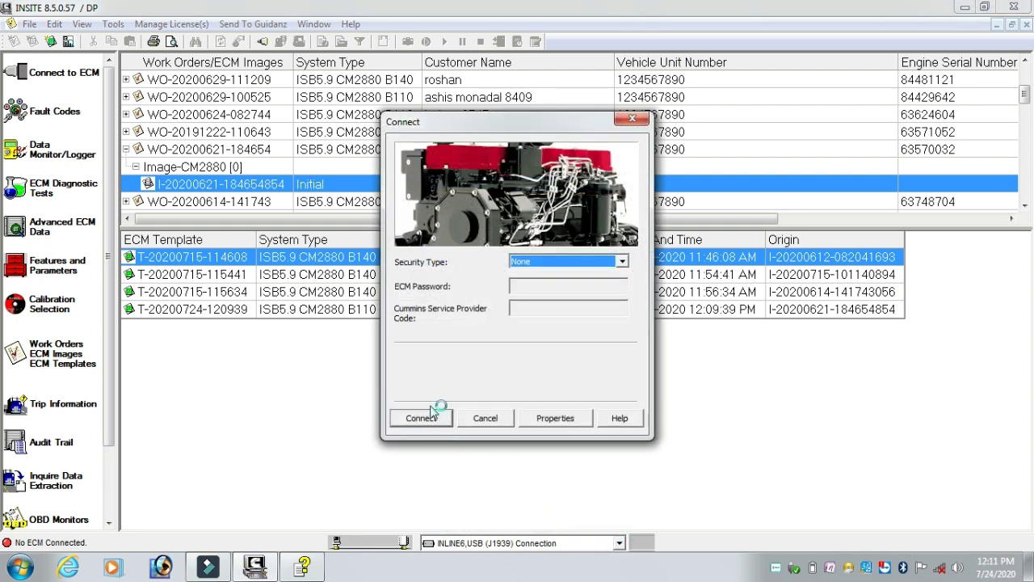
click(431, 419)
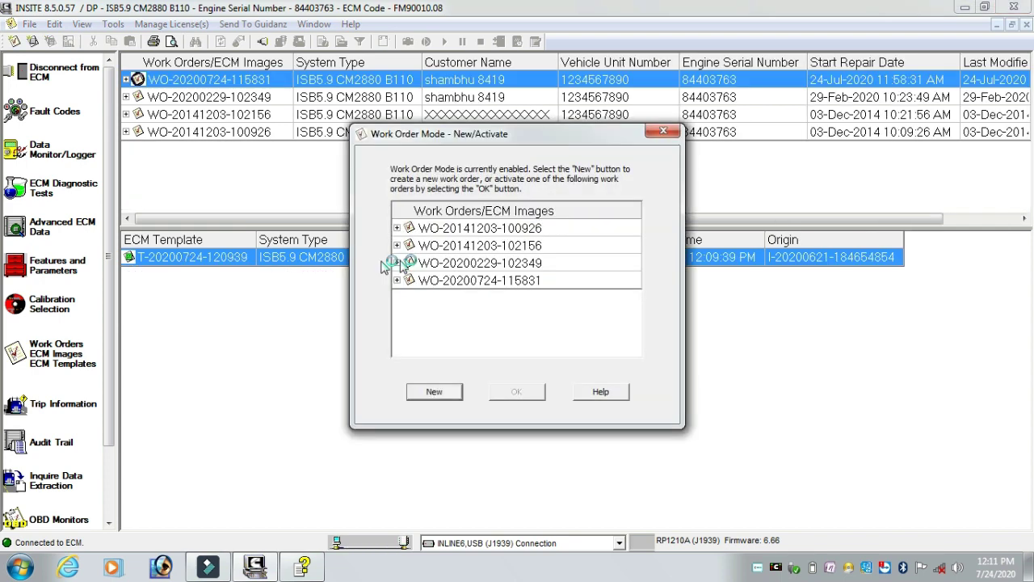
click(663, 133)
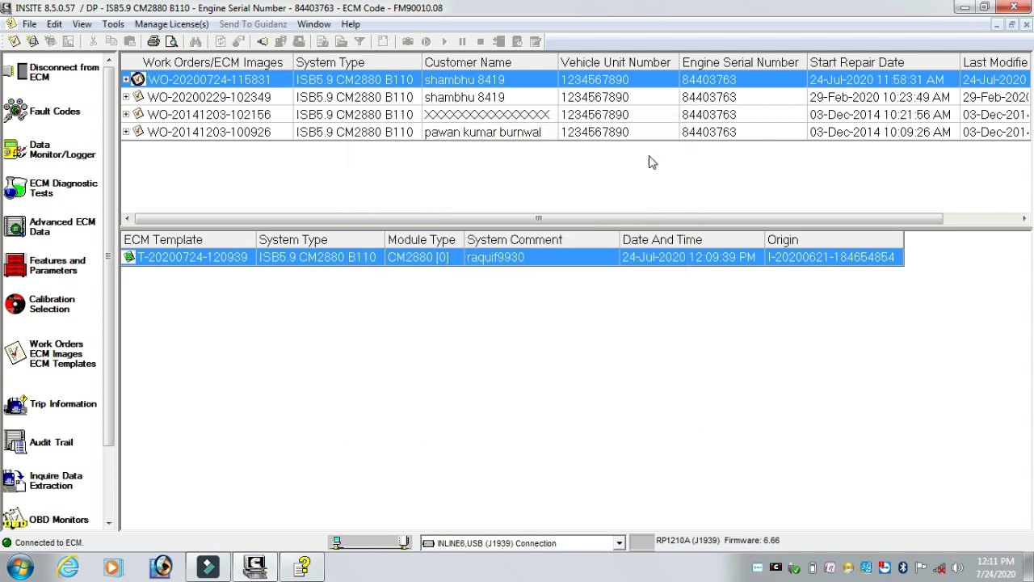
right_click(455, 259)
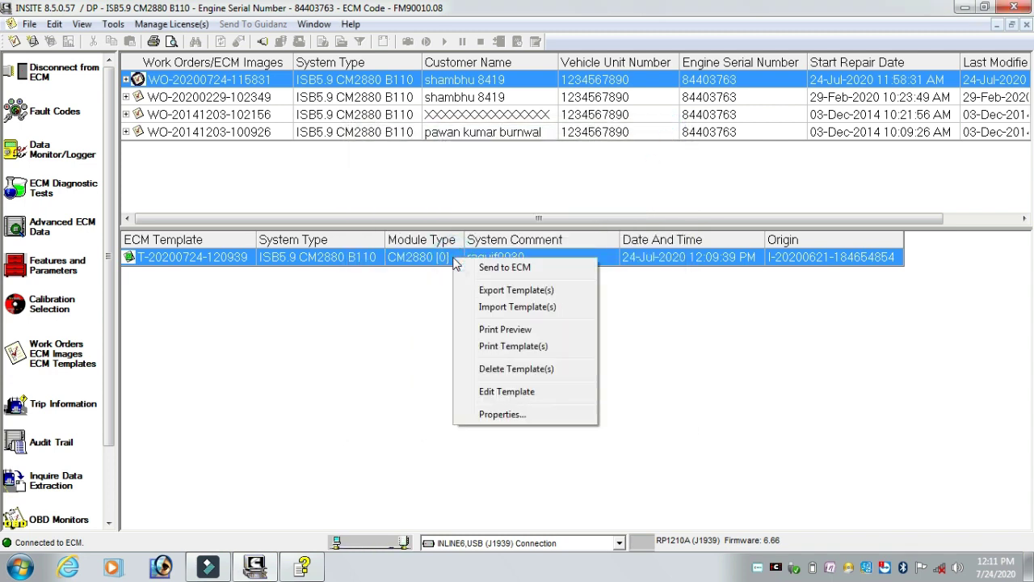
right_click(413, 261)
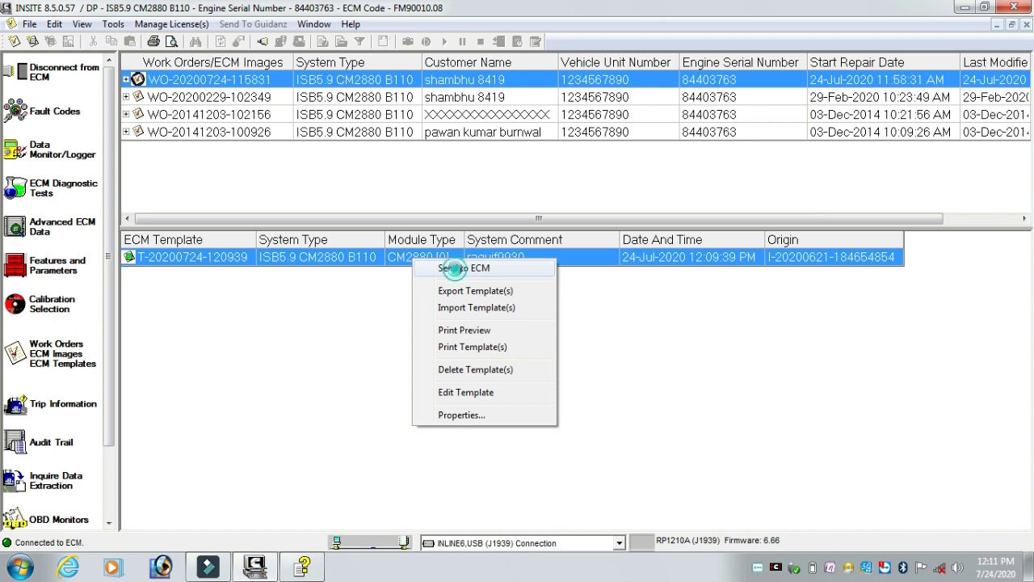
click(455, 269)
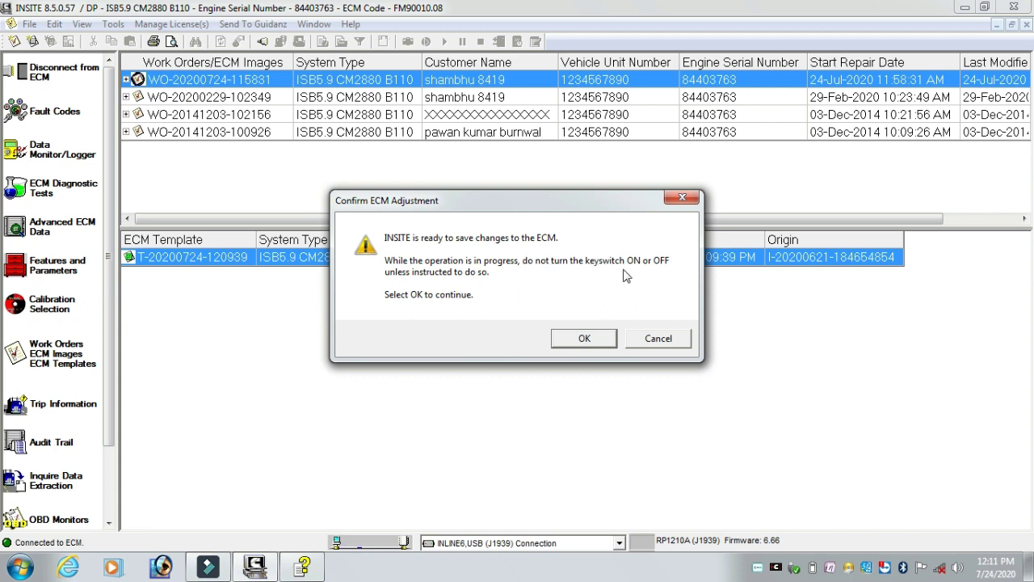
click(580, 339)
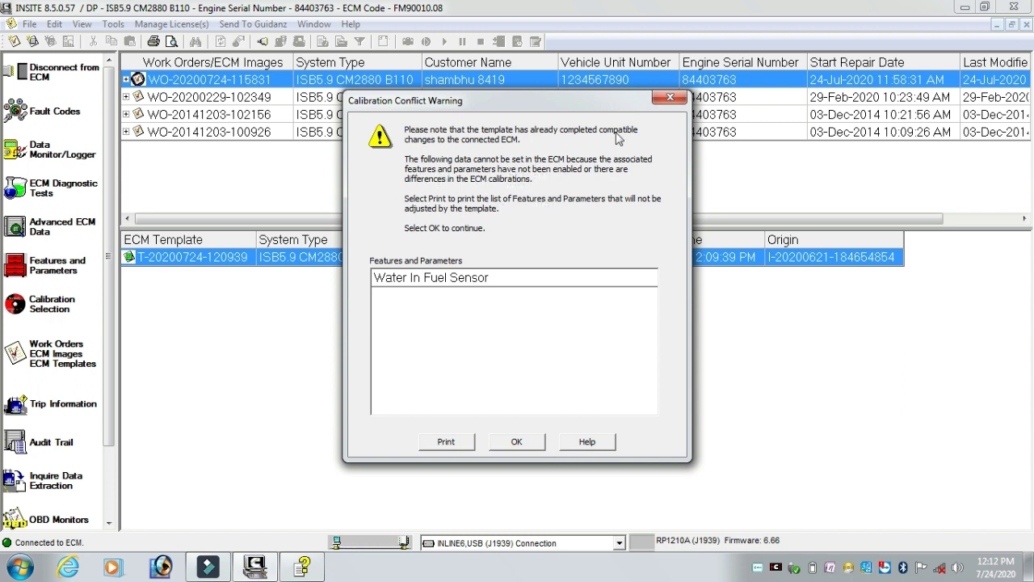
click(670, 98)
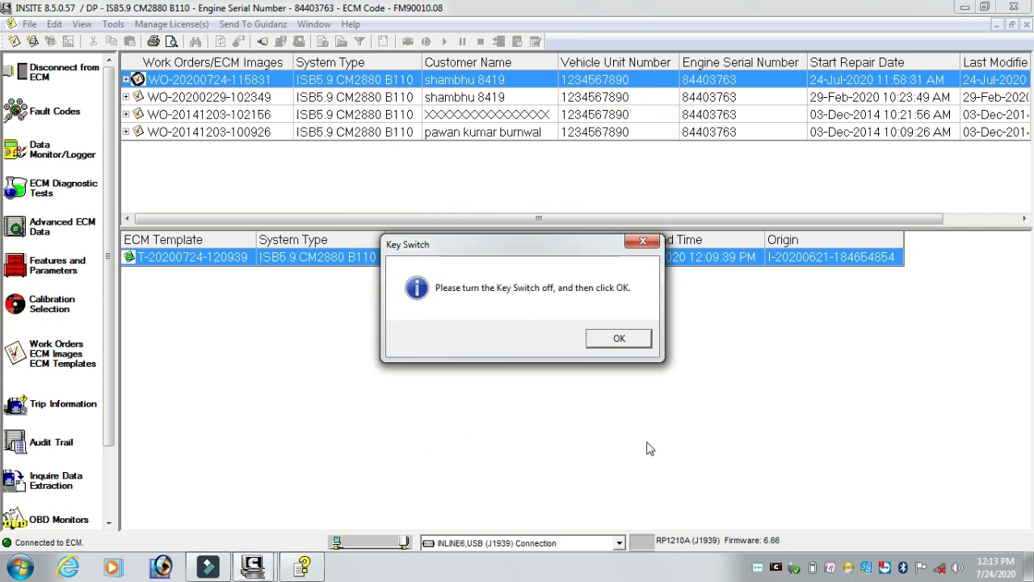
click(625, 340)
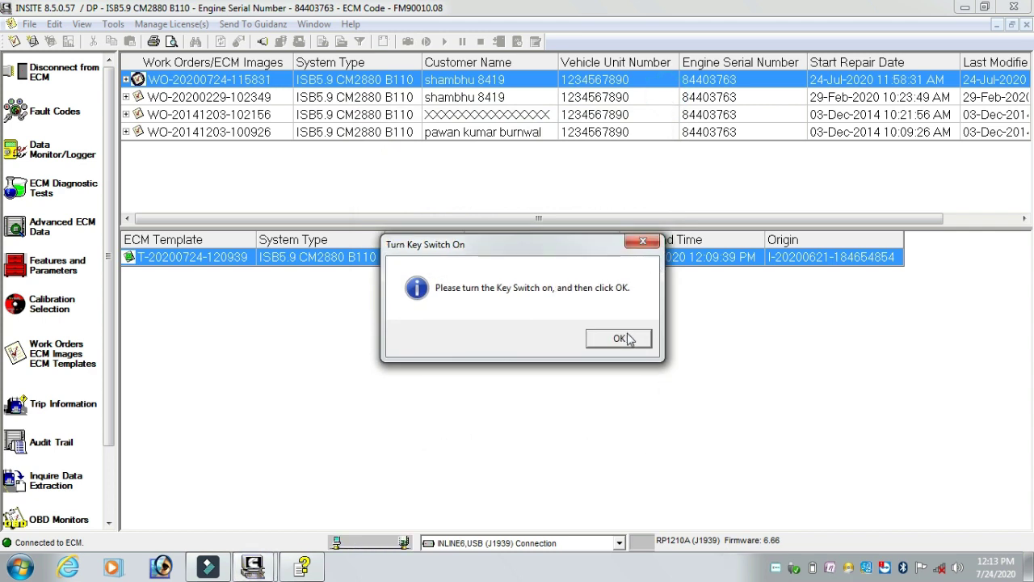
click(619, 339)
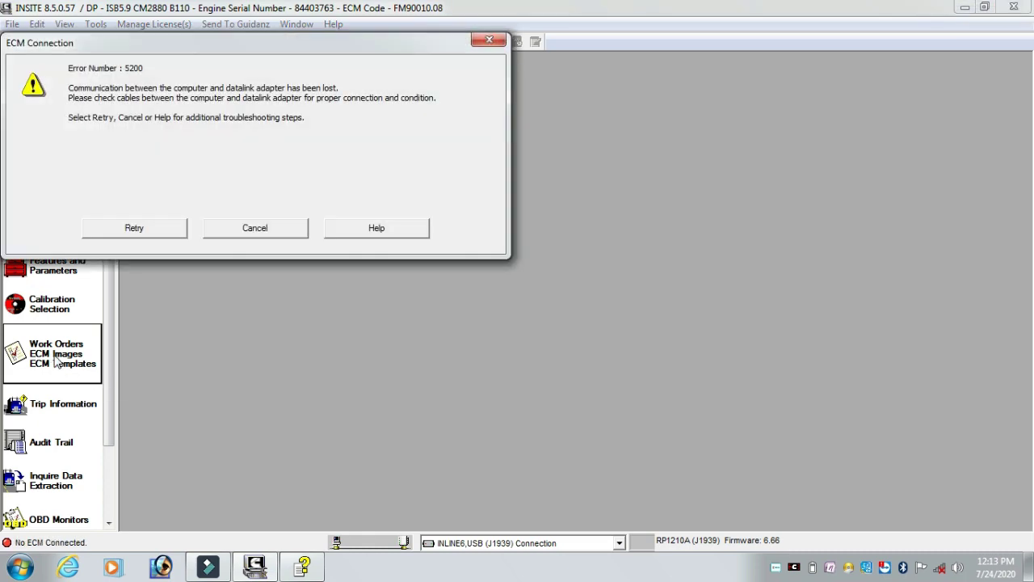
click(482, 41)
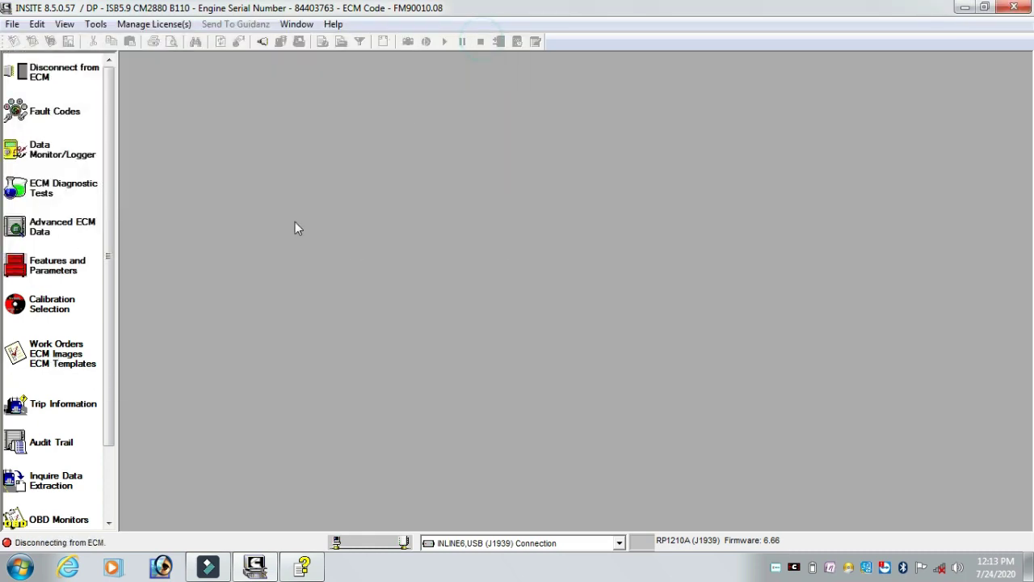
Reopen the stored work orders and expand the ISB5.9 CM2880 B110 work order dated 12 January 2020 to its initial ECM image.
click(55, 353)
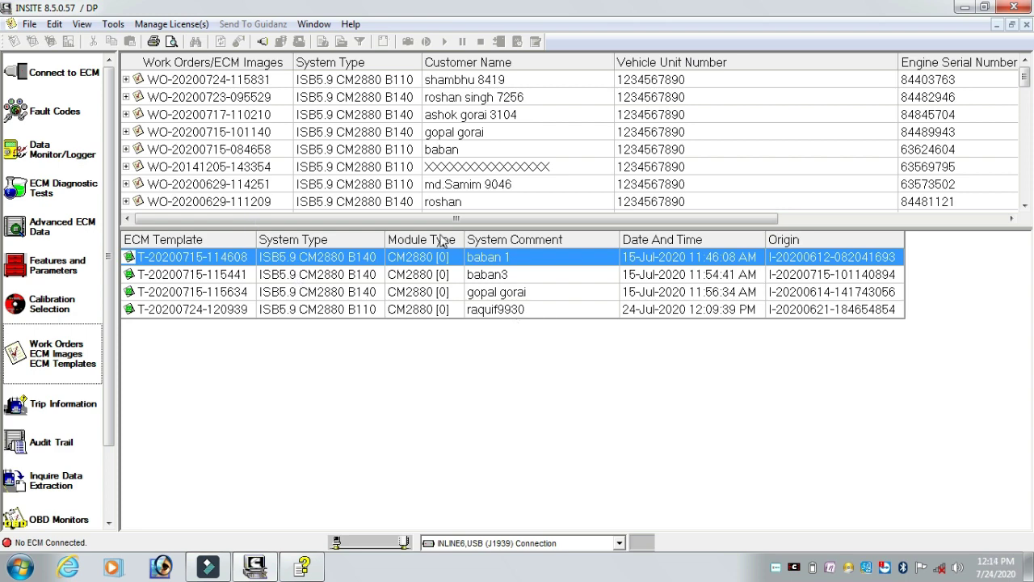
click(1025, 206)
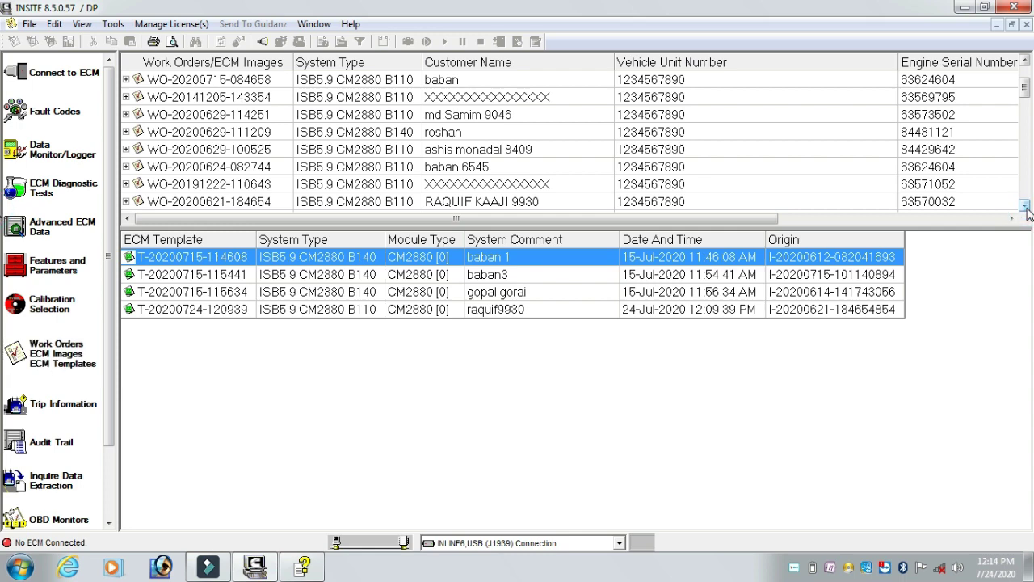
click(1025, 206)
click(1025, 206)
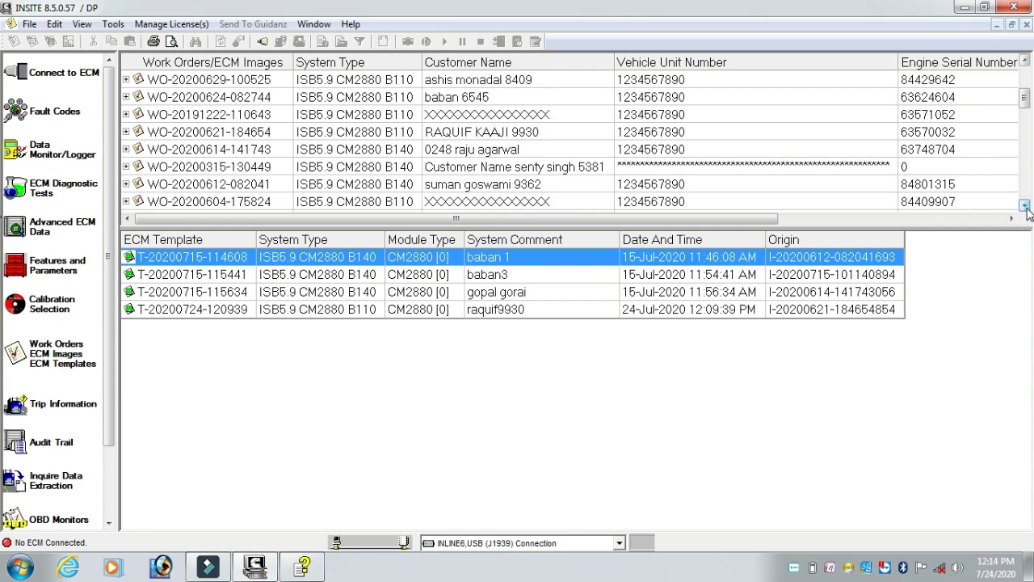
scroll(369, 194, down, 5)
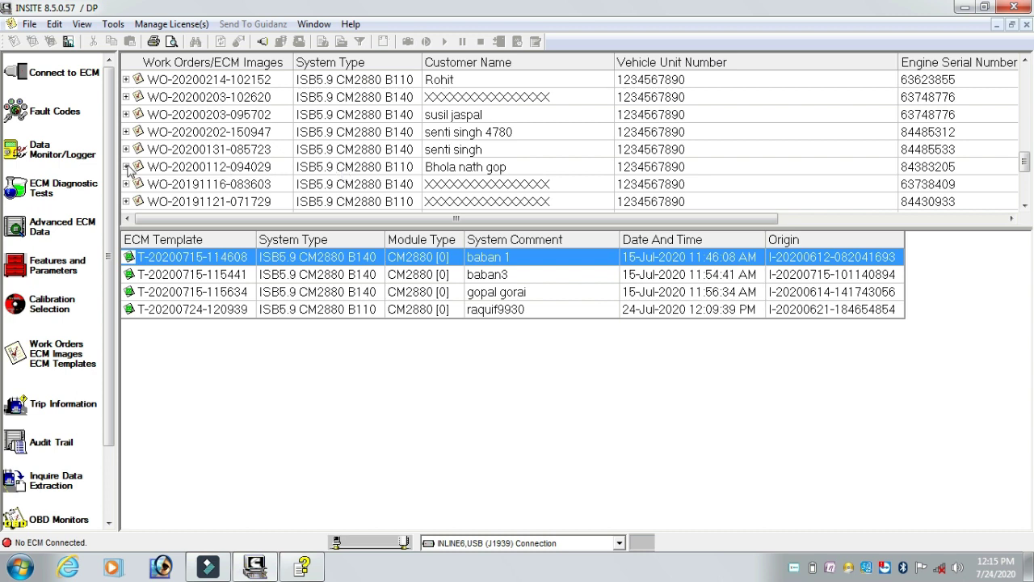
click(126, 167)
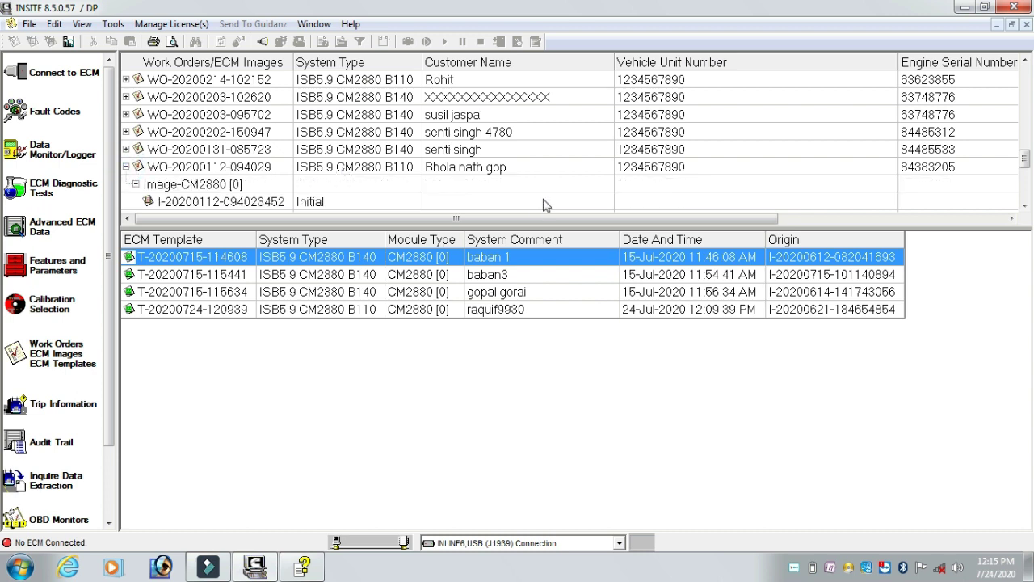
click(1024, 205)
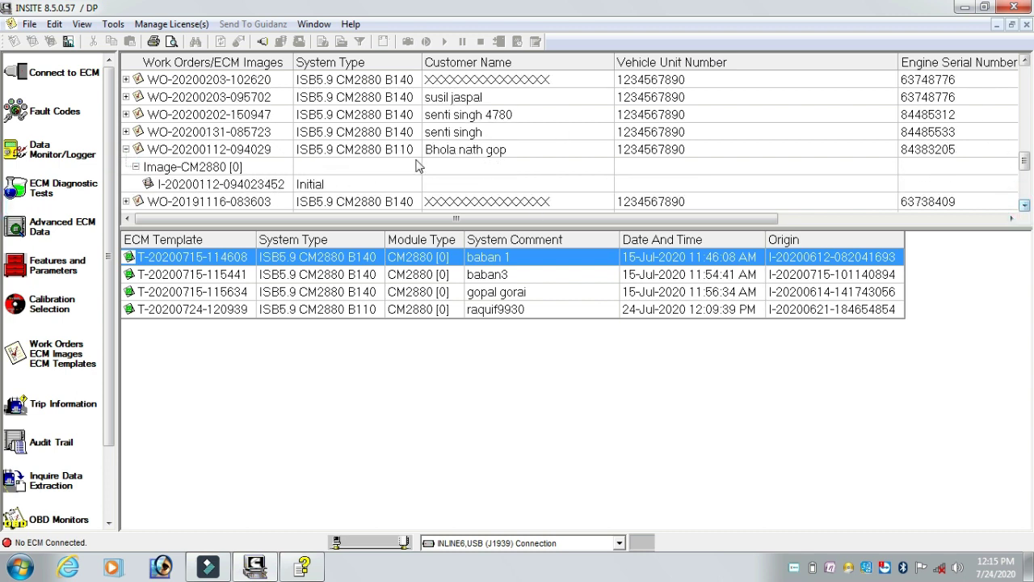
Convert the 12 January 2020 initial image to an ECM template, with the customer's short name as the system comment.
click(237, 185)
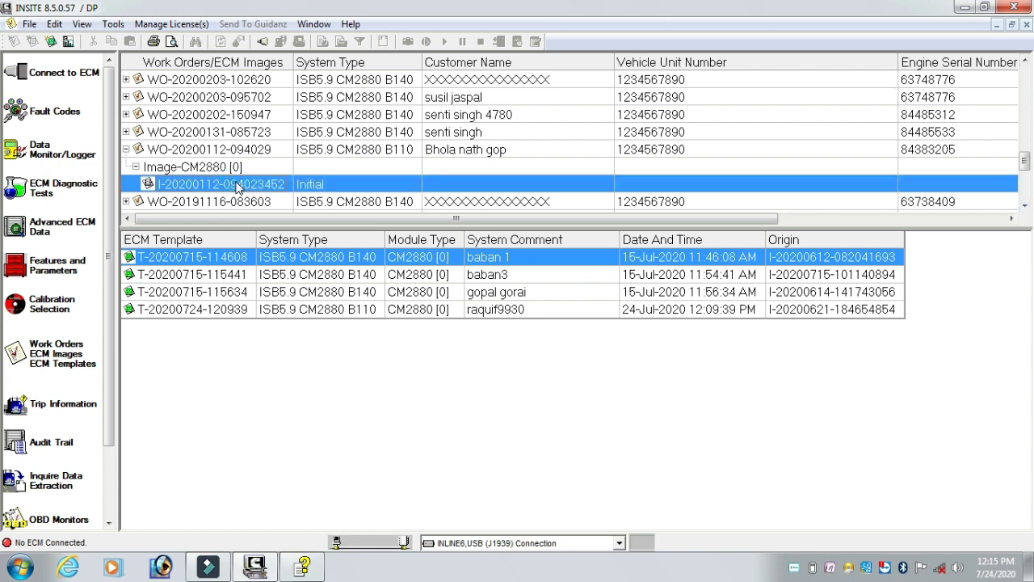
right_click(237, 185)
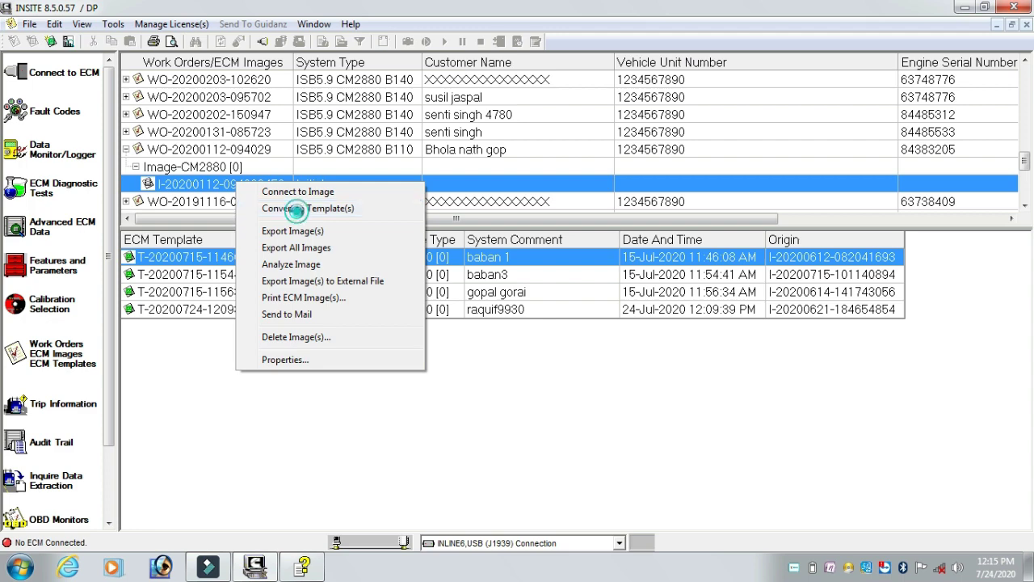
click(299, 211)
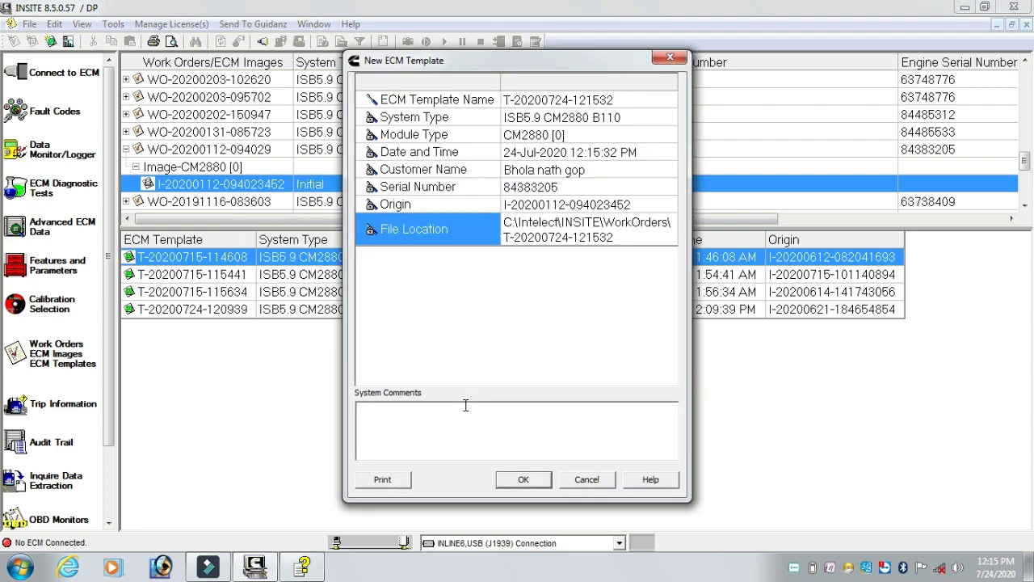
click(455, 423)
click(524, 480)
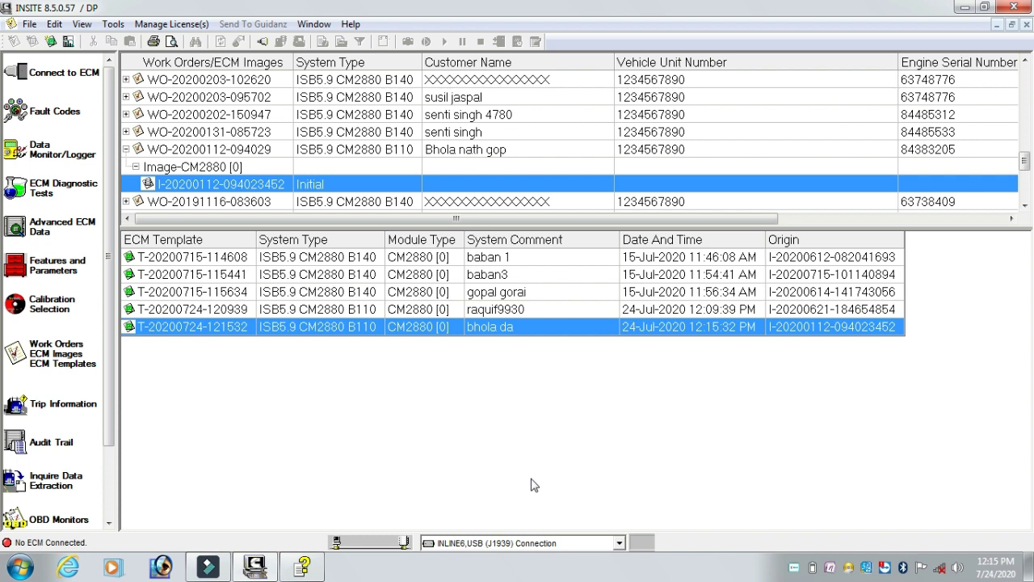
Reconnect to the ECM through the INLINE6,USB (J1939) connection and dismiss the work order activation dialog.
click(619, 543)
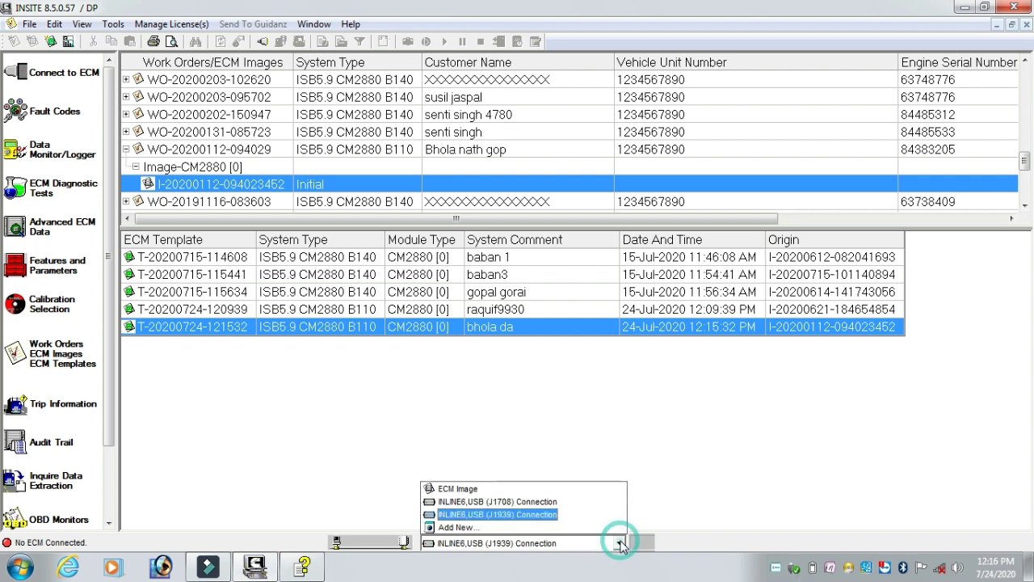
click(521, 515)
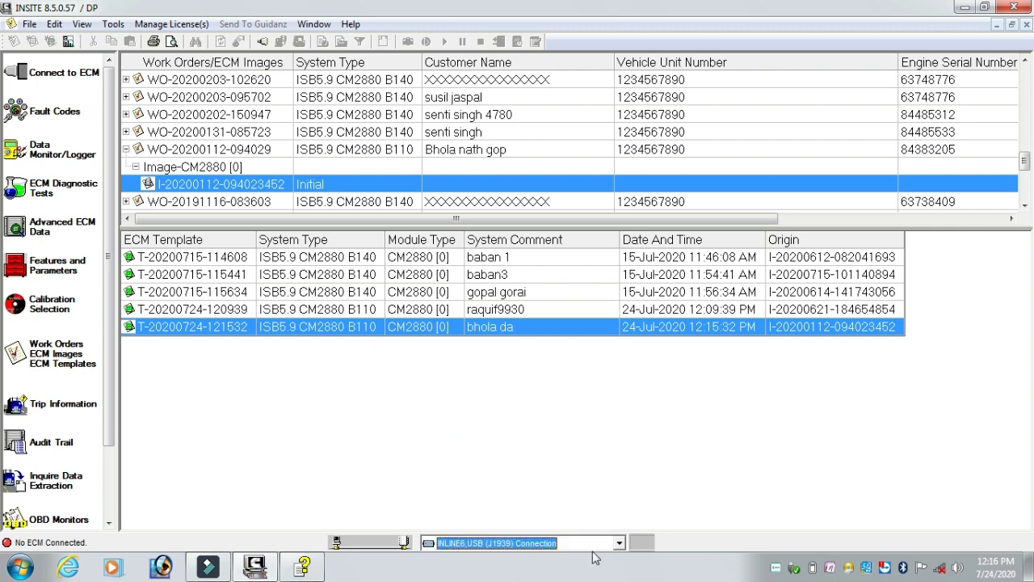
click(620, 543)
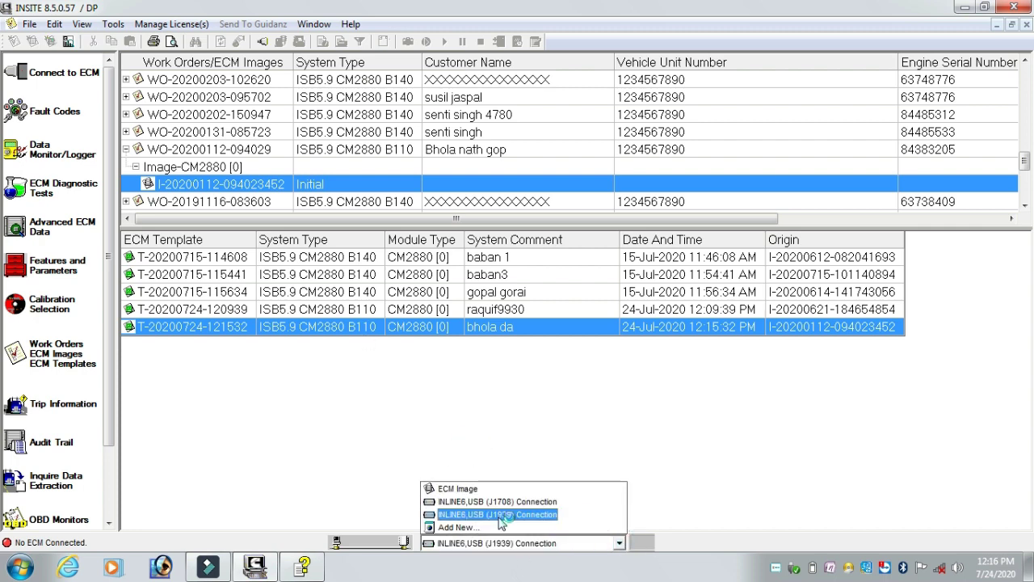
click(499, 517)
click(422, 418)
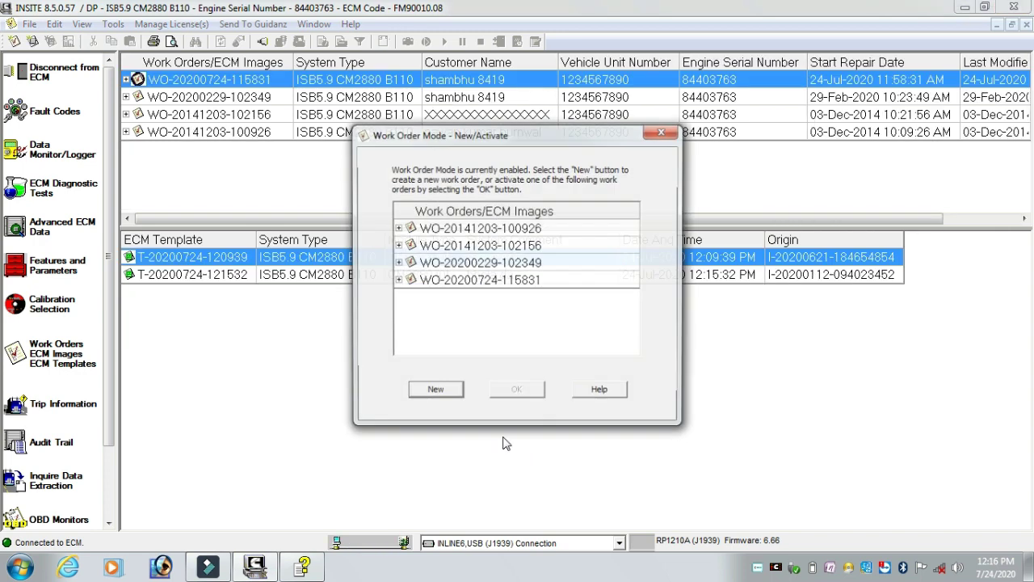
click(669, 136)
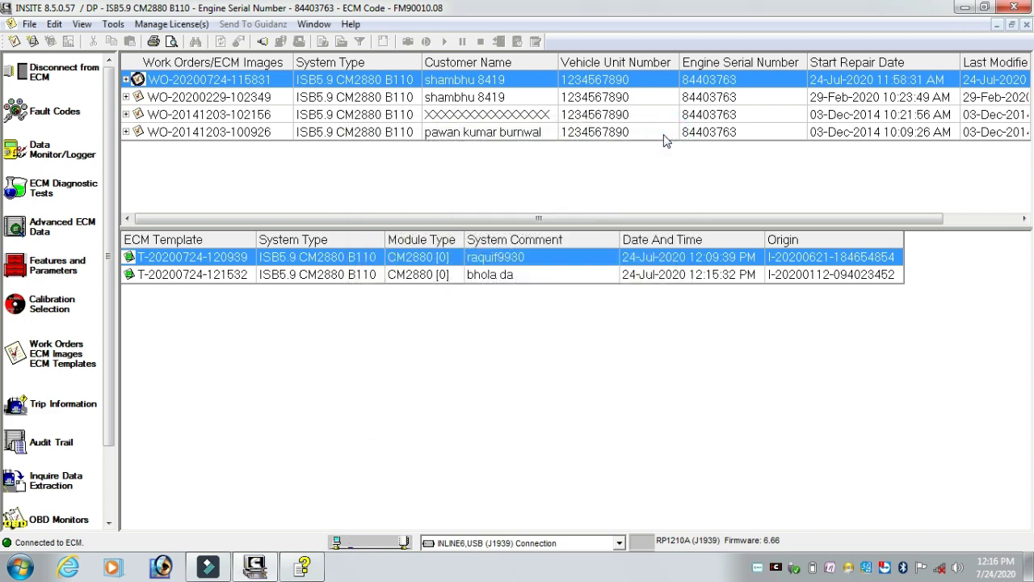
click(349, 275)
right_click(348, 275)
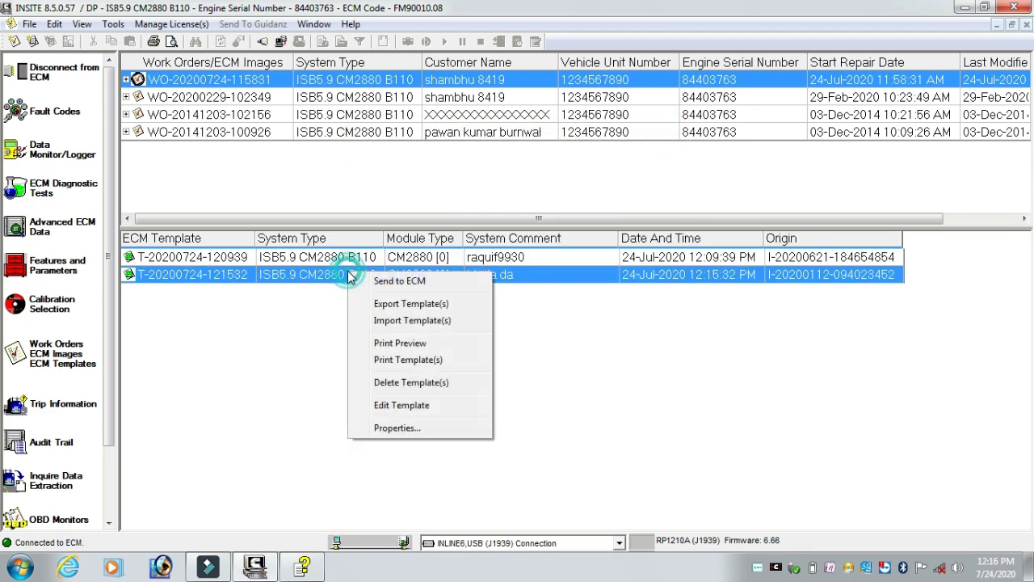
click(400, 281)
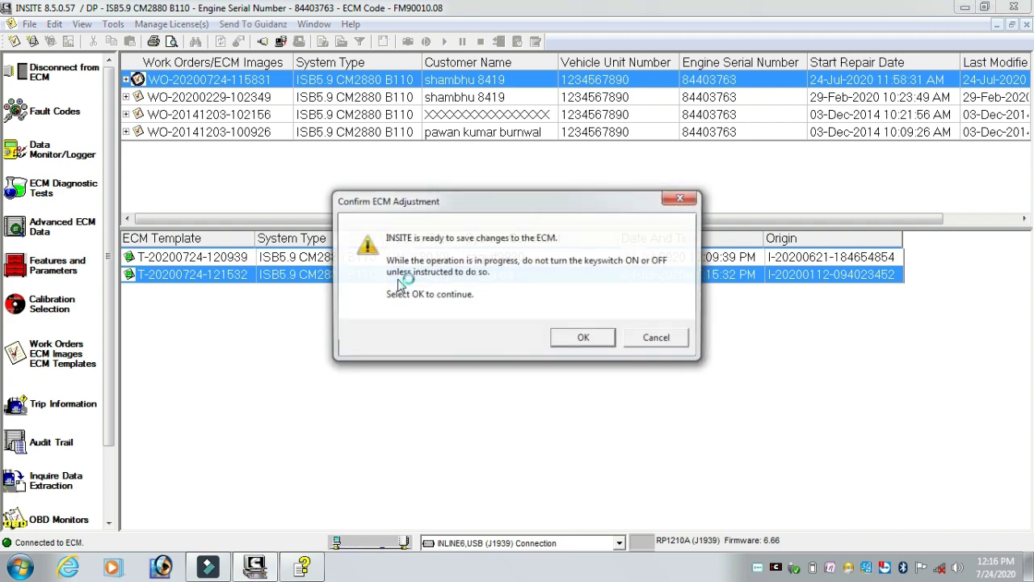
click(574, 340)
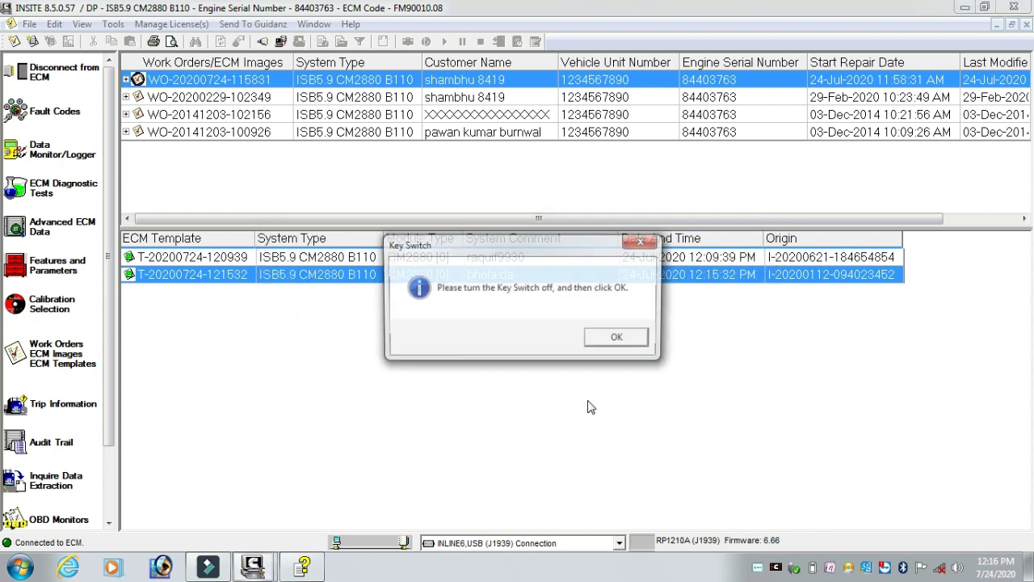
click(619, 338)
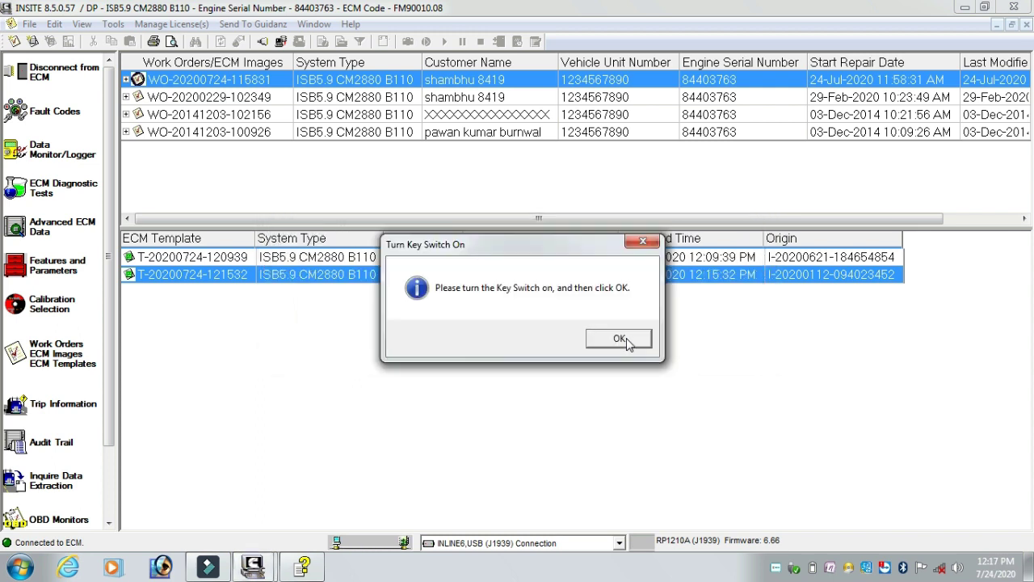
click(619, 339)
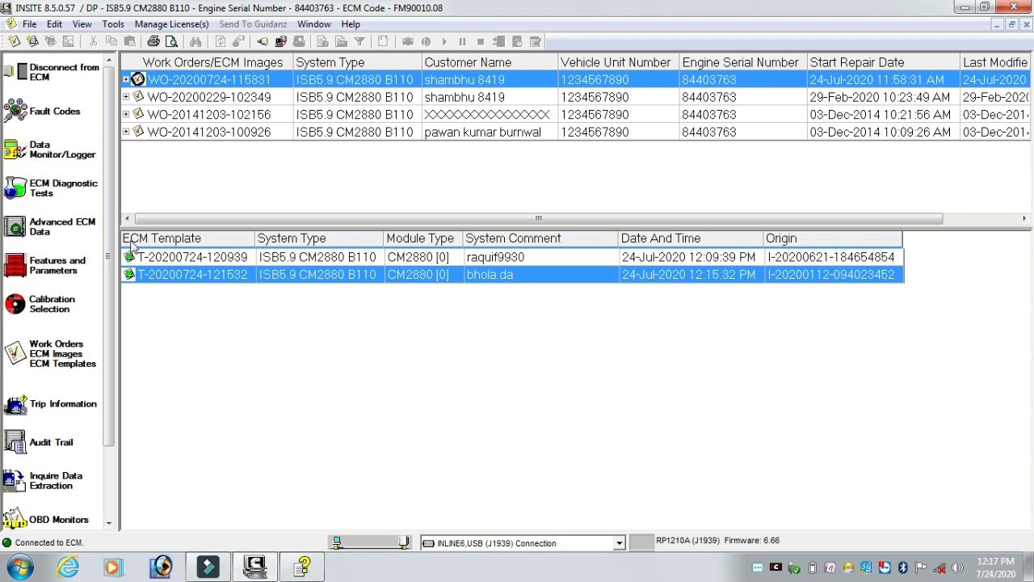
Open the ECM's features and parameters and review the Adjustable Low Idle Speed settings and the other feature values.
click(58, 358)
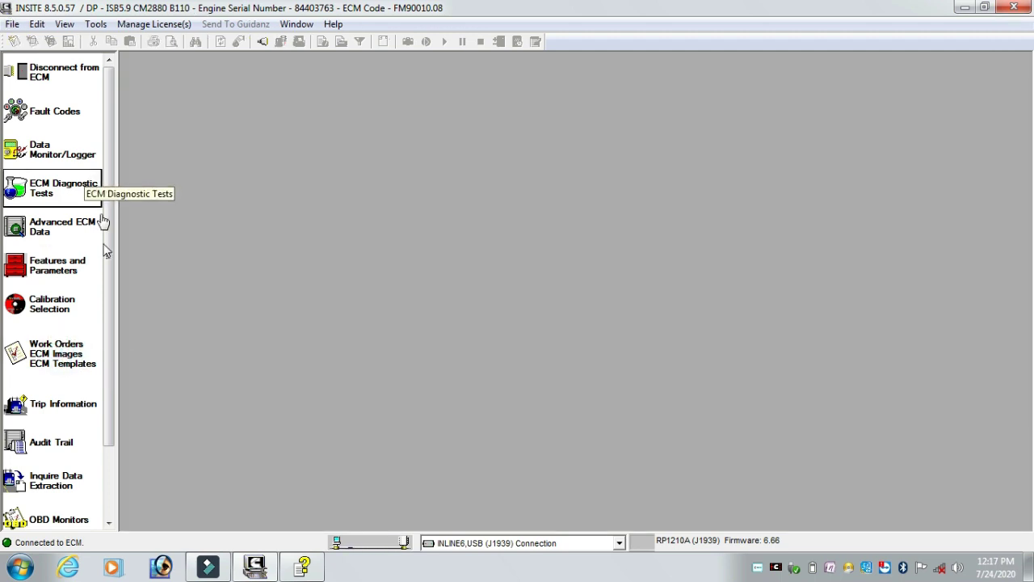
click(51, 267)
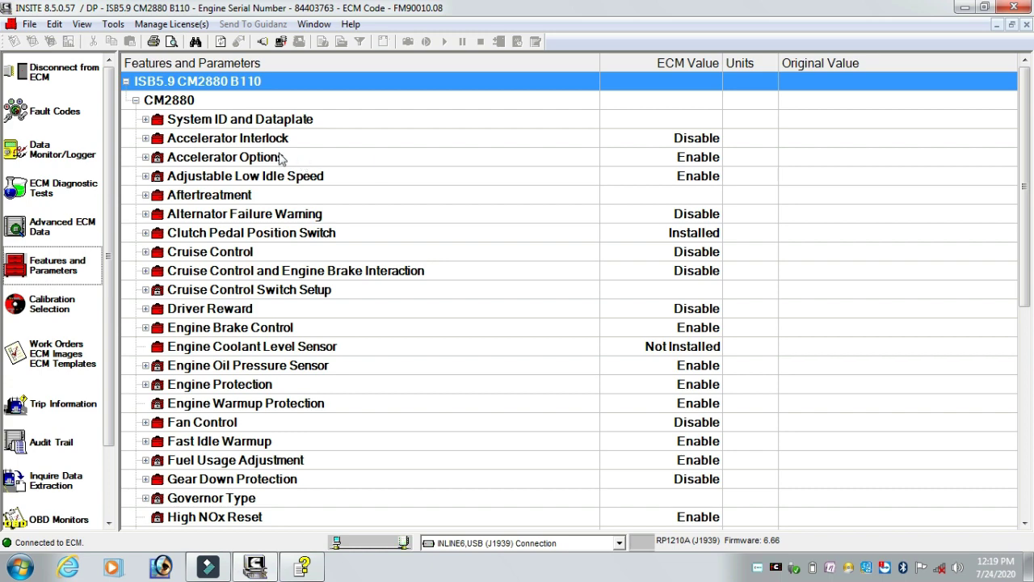
click(145, 177)
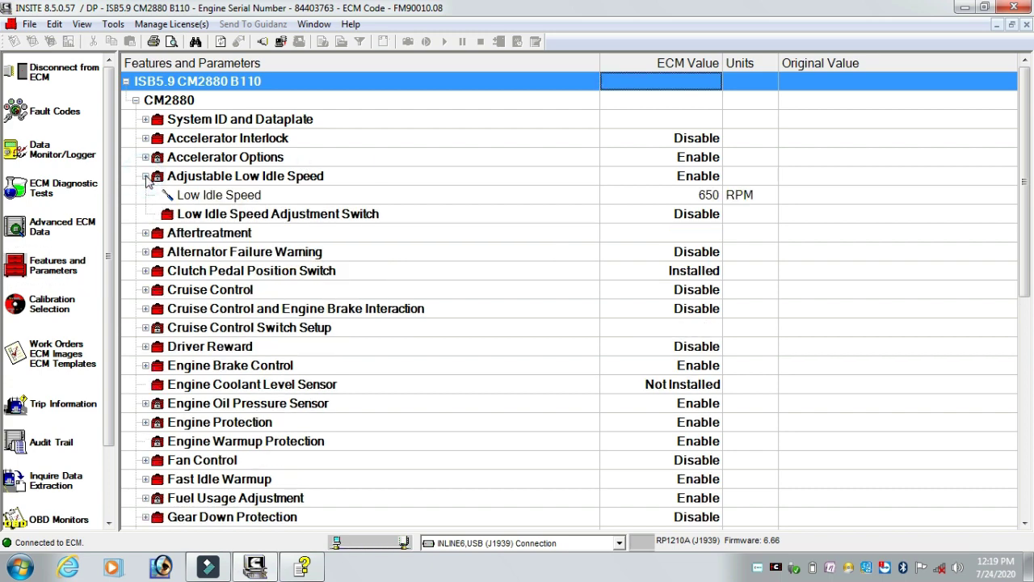
click(145, 176)
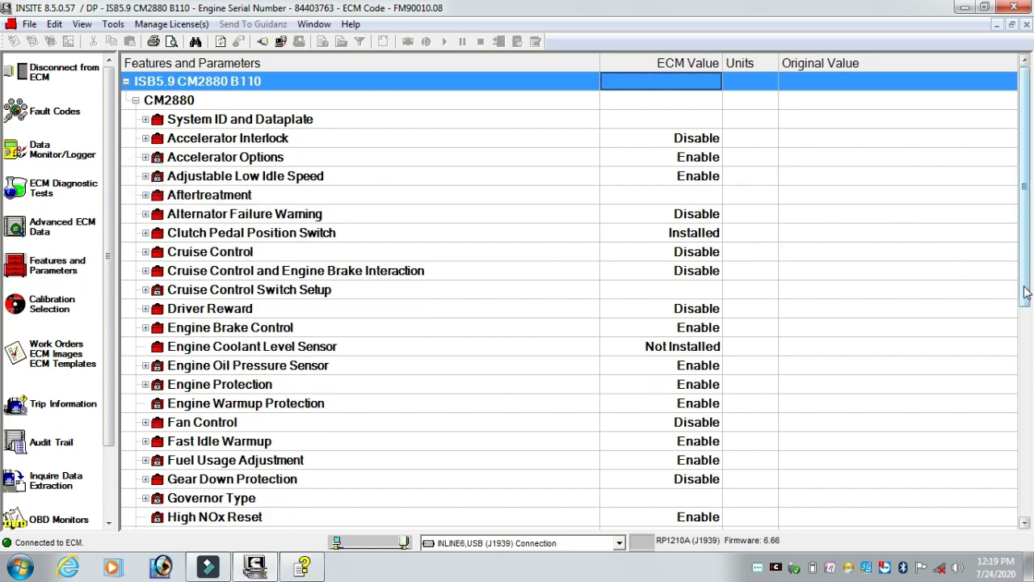
drag(1025, 286, 1026, 327)
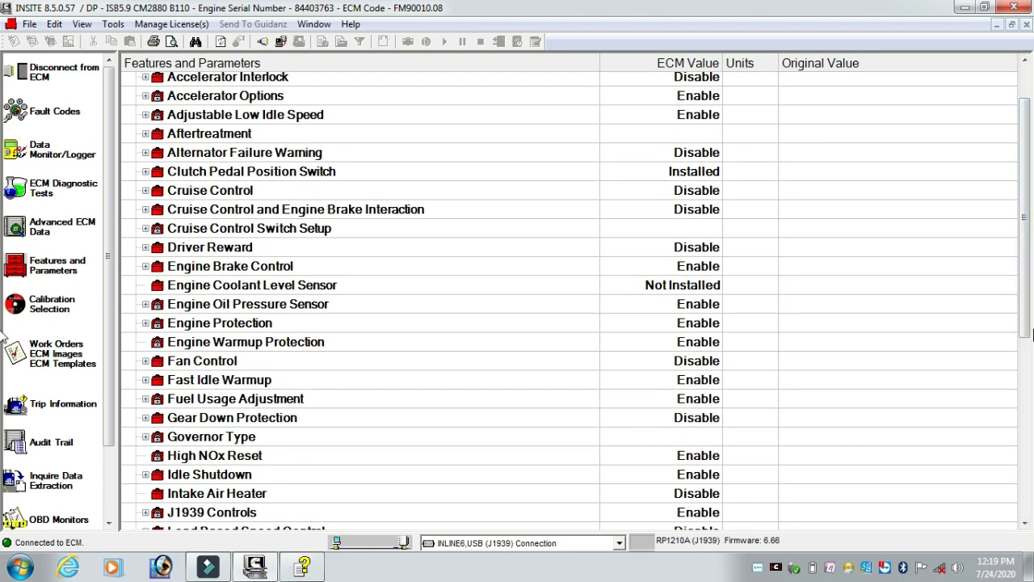
drag(1025, 331, 1026, 362)
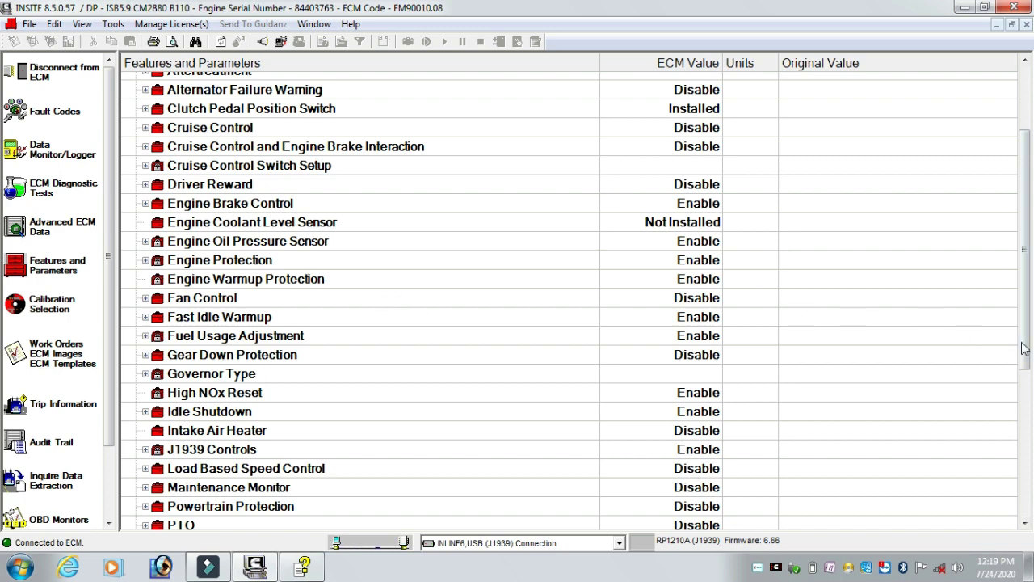
drag(1024, 347, 1025, 361)
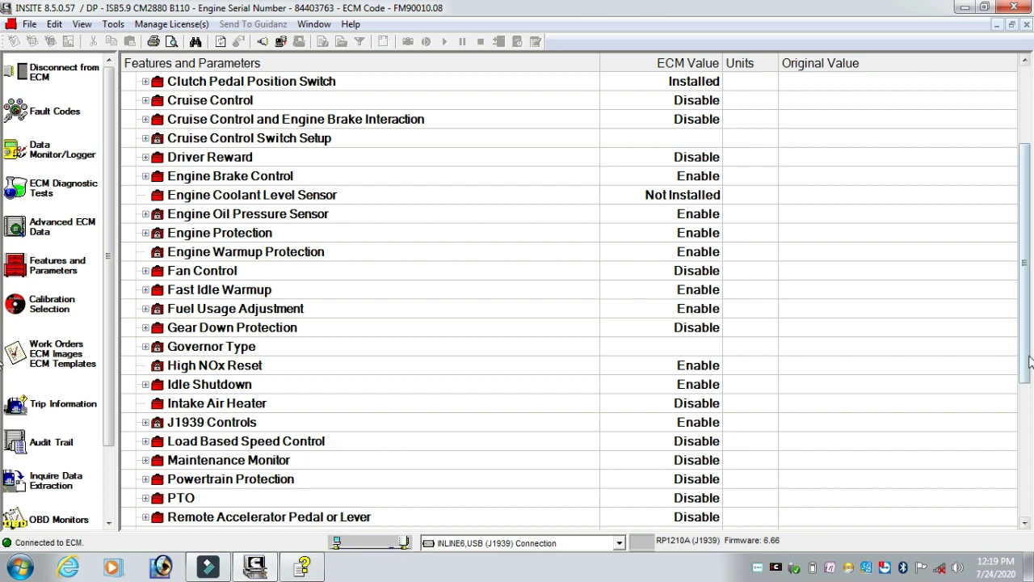
Close the features and parameters view and examine the live readings of the All Parameters group in the Data Monitor/Logger.
drag(1029, 361, 1023, 283)
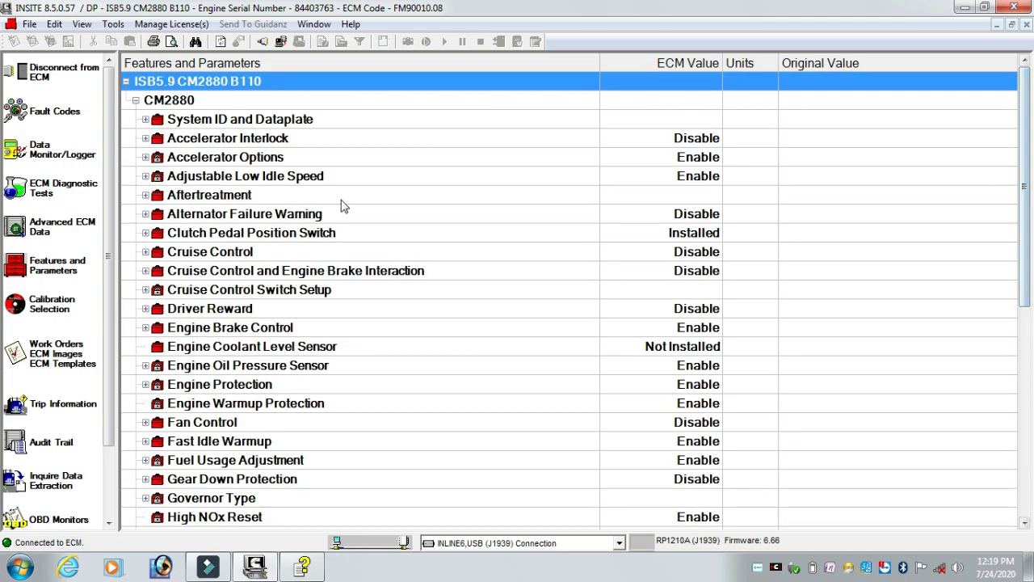
click(47, 270)
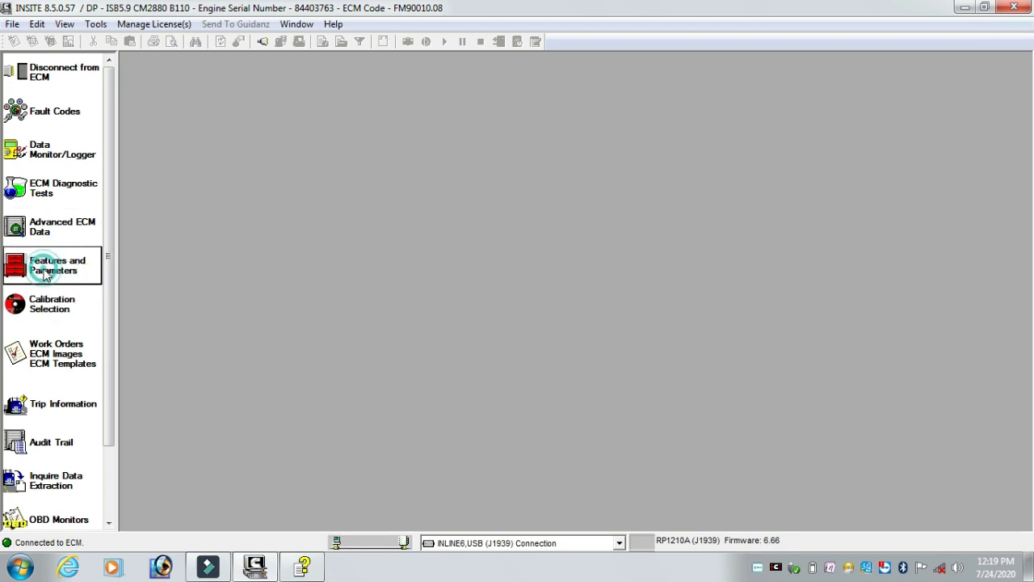
click(37, 147)
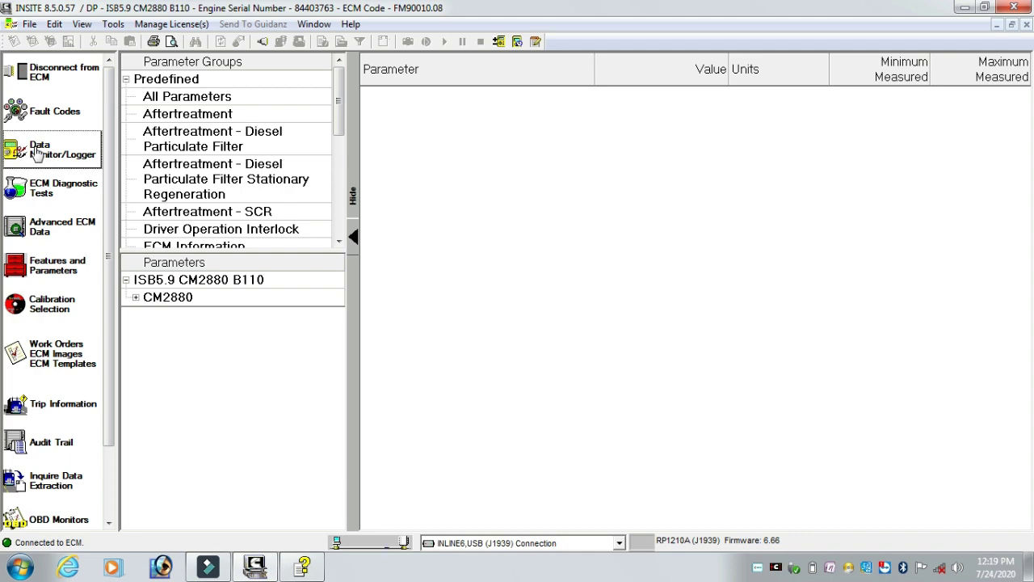
click(187, 96)
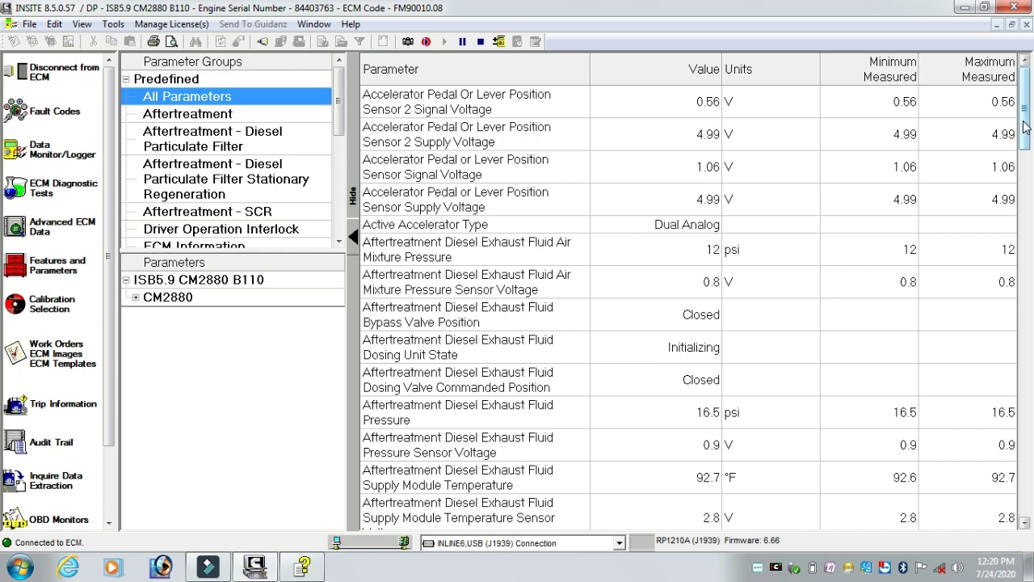
drag(1025, 125, 1024, 518)
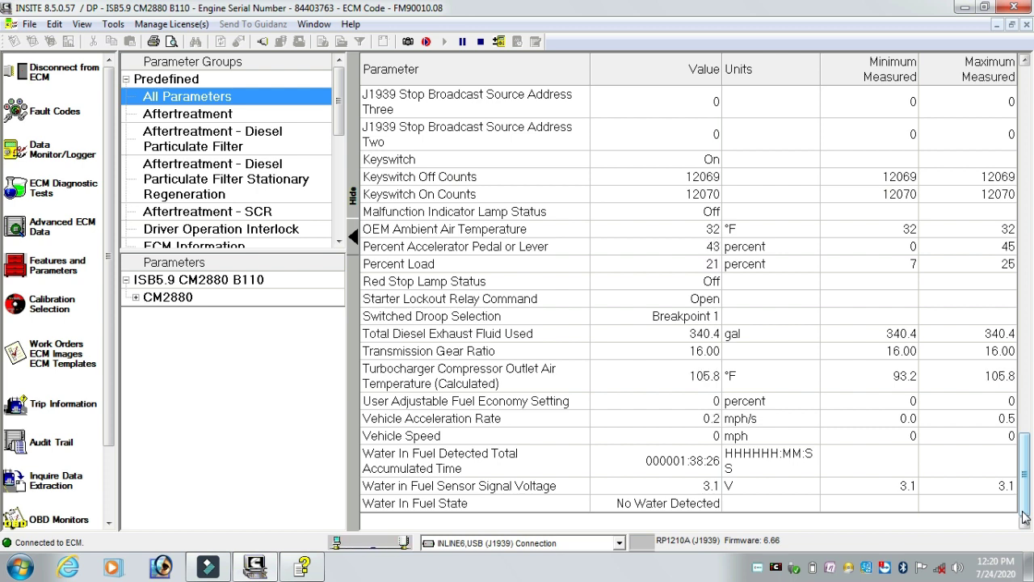
Open the ECM's fault codes to check for active or inactive faults.
click(49, 113)
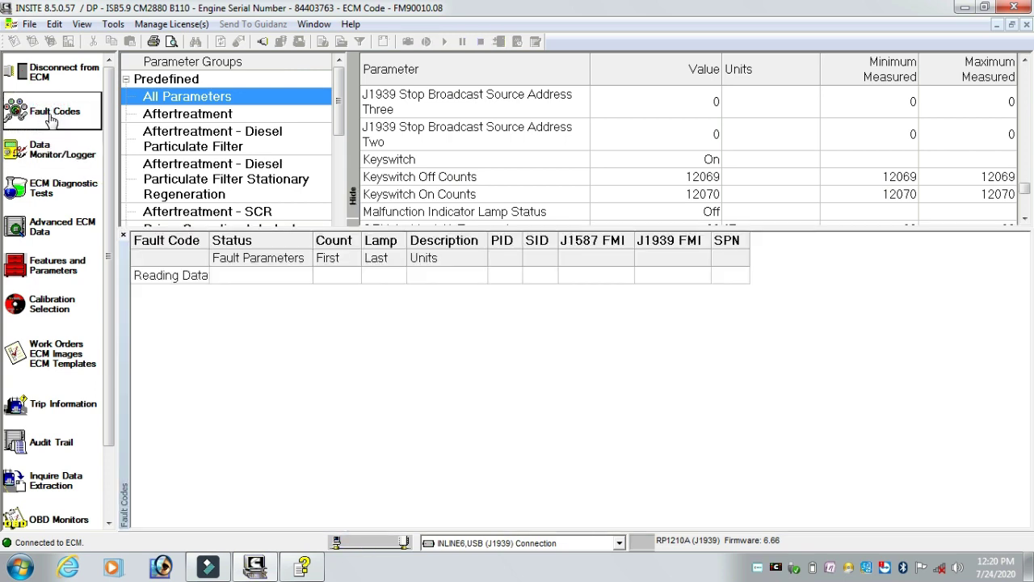